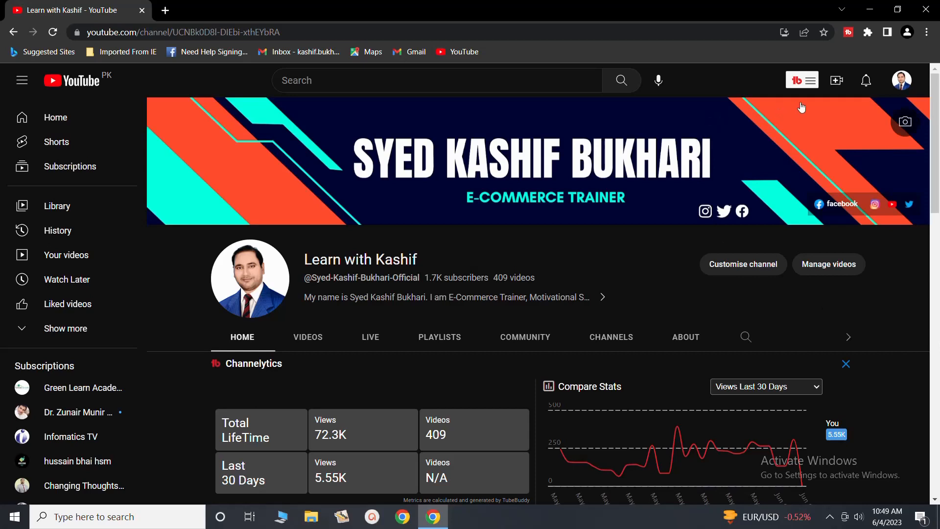
# - Start a new video upload to the channel and choose the video file 87 from Local Disk (D:)
pyautogui.click(838, 84)
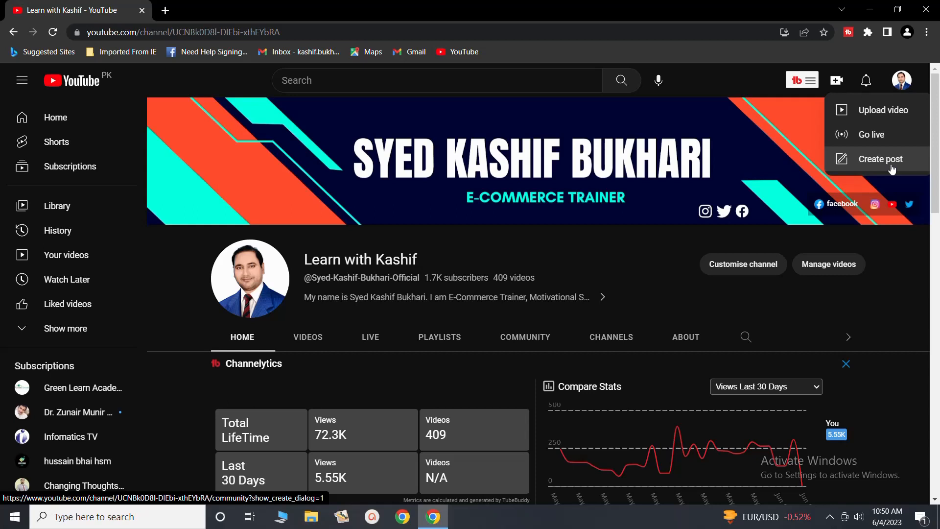
pyautogui.click(883, 111)
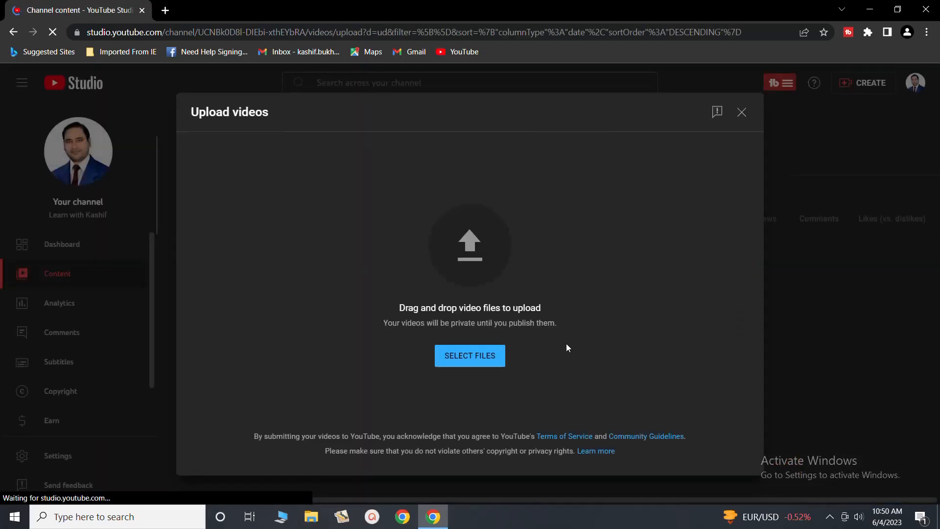
pyautogui.click(472, 360)
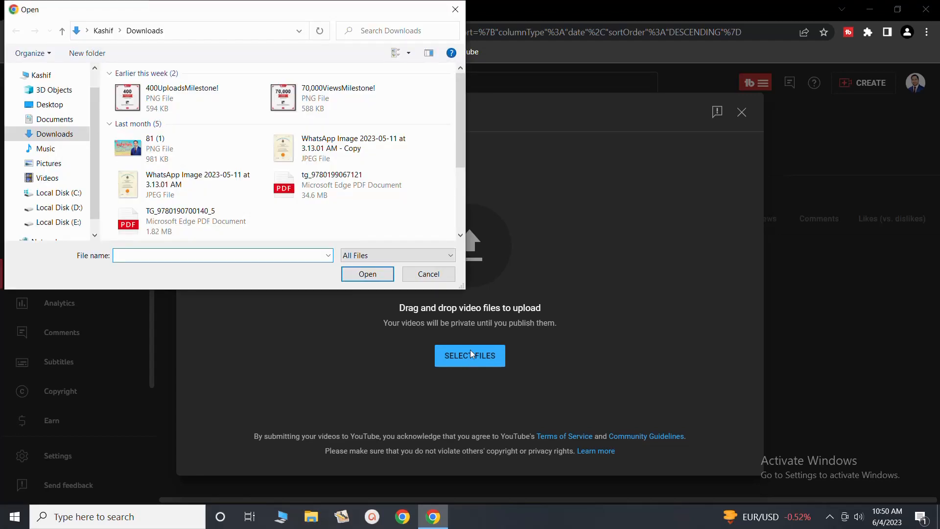
pyautogui.click(58, 208)
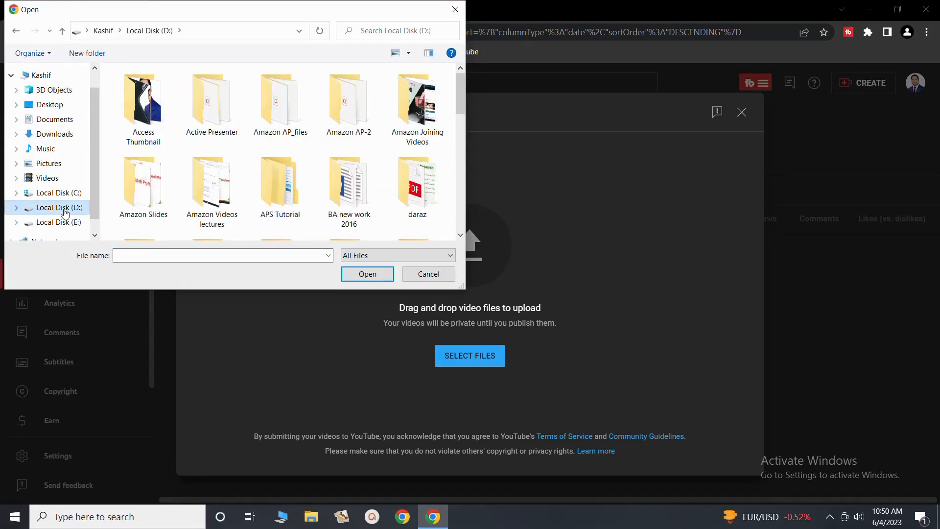
pyautogui.scroll(-3, 241, 182)
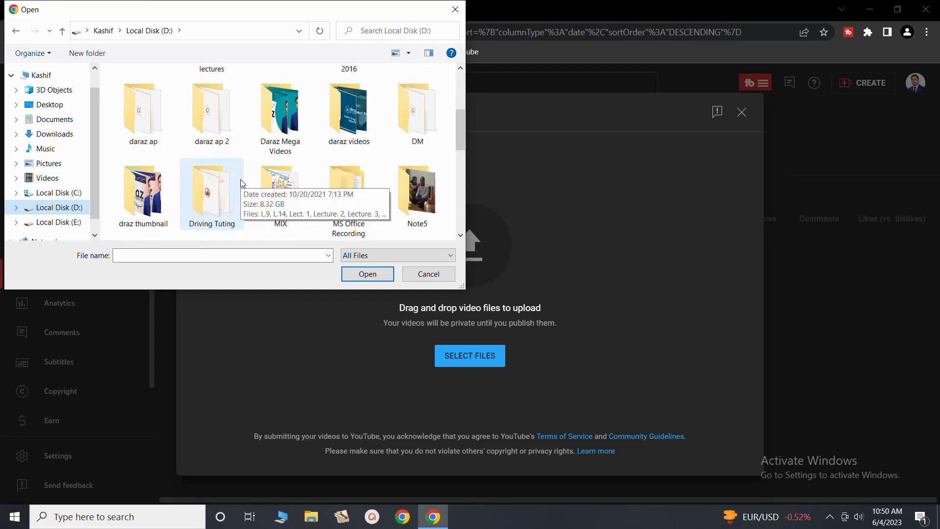
pyautogui.scroll(-2, 241, 183)
pyautogui.scroll(-2, 241, 183)
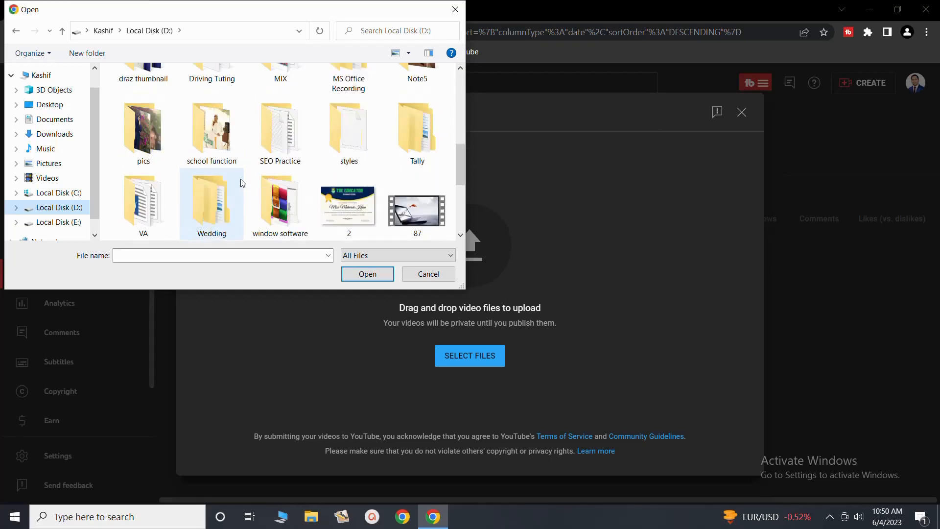
pyautogui.click(397, 219)
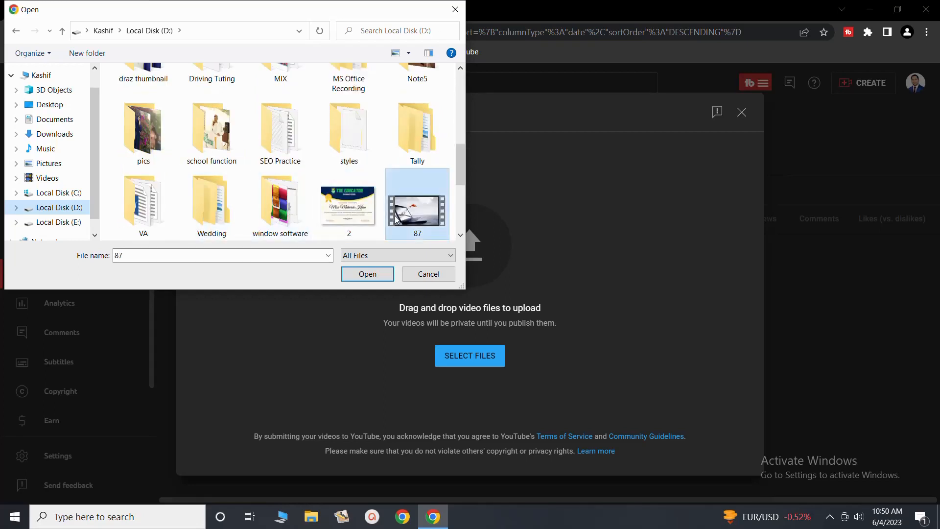
pyautogui.click(364, 275)
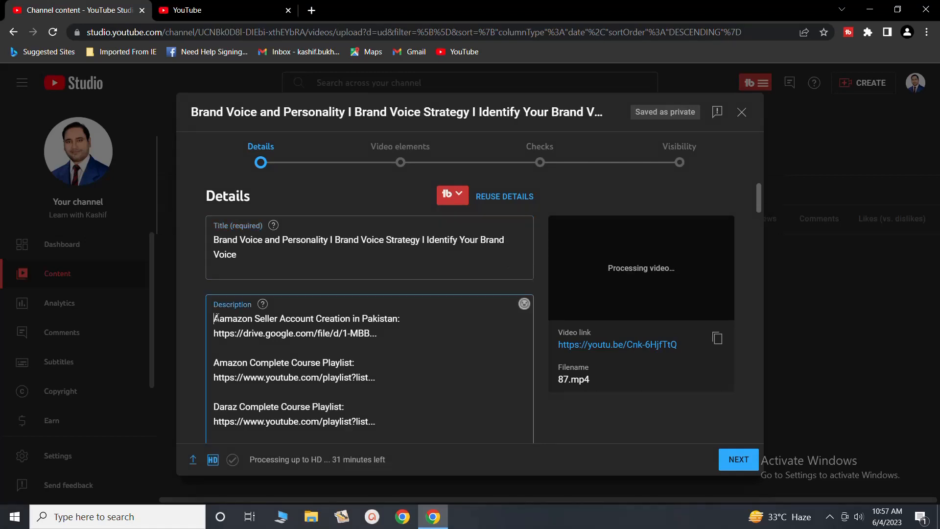
# - Insert a line break before the Amazon seller account entry in the description and review the course and social links below it
pyautogui.press('Return')
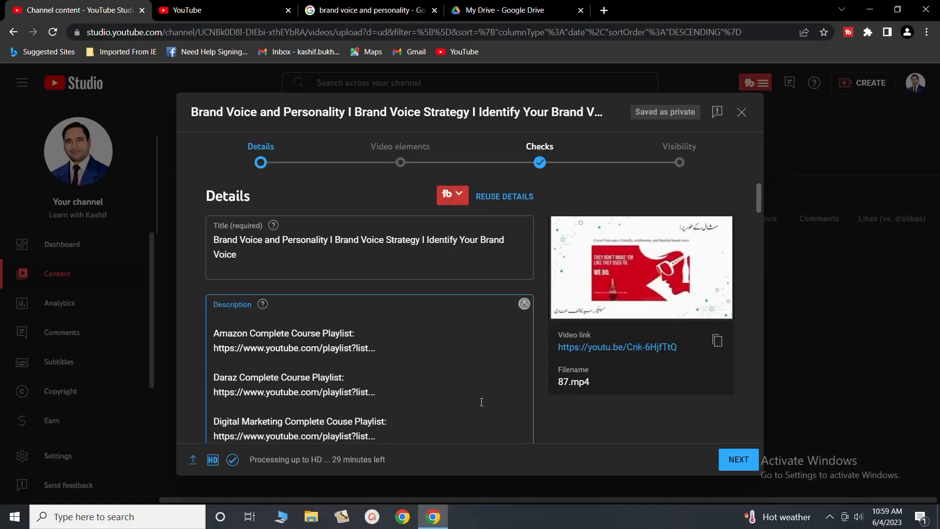
pyautogui.scroll(-10, 522, 401)
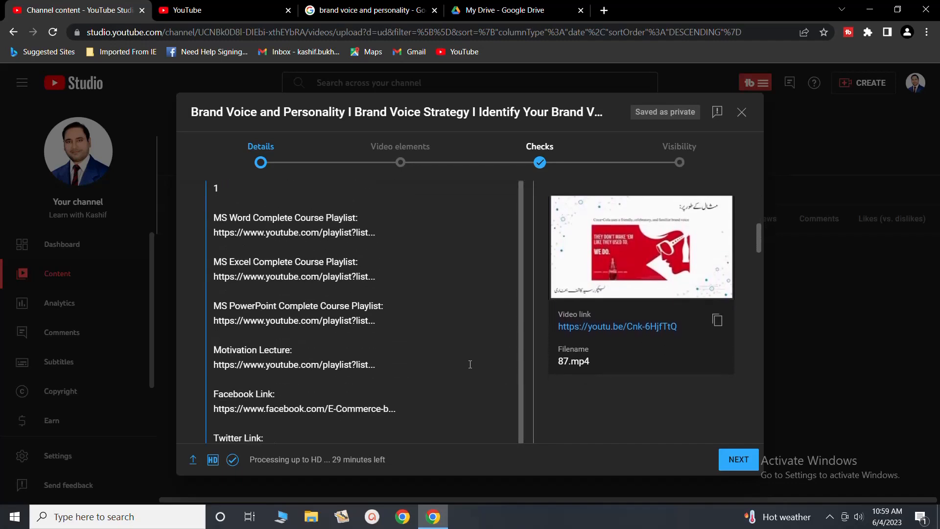
pyautogui.scroll(6, 469, 364)
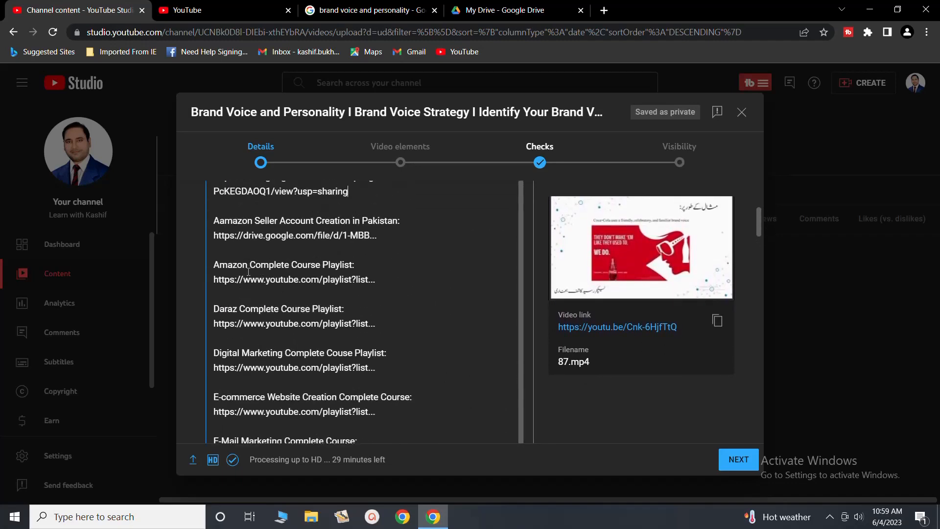
pyautogui.scroll(2, 383, 265)
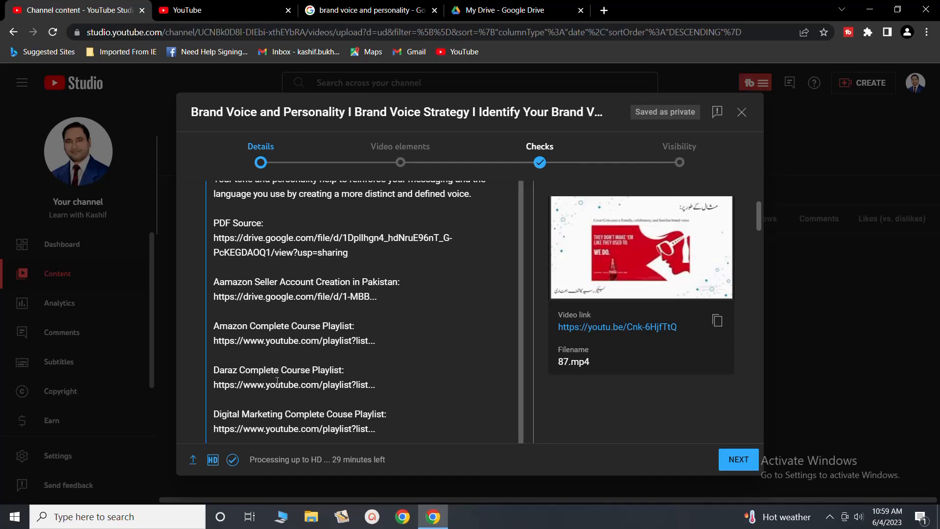
pyautogui.scroll(-3, 294, 411)
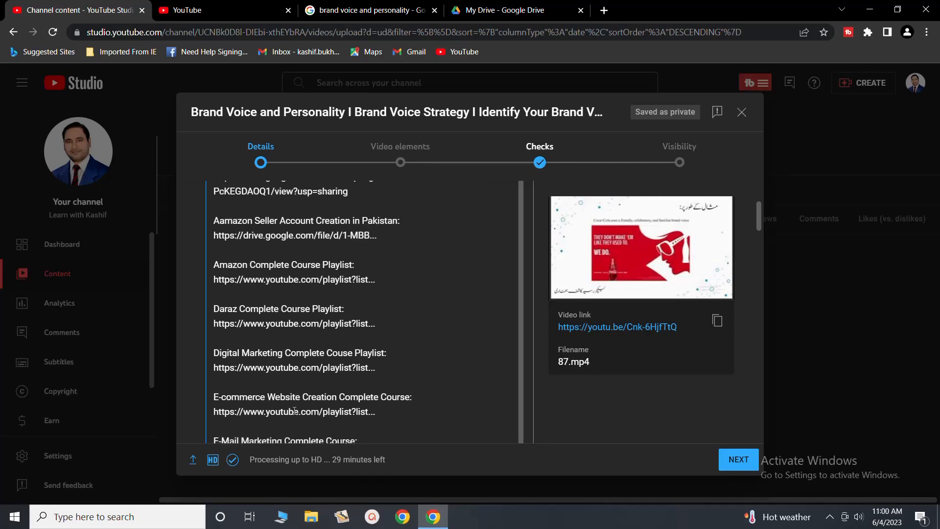
pyautogui.scroll(-3, 294, 410)
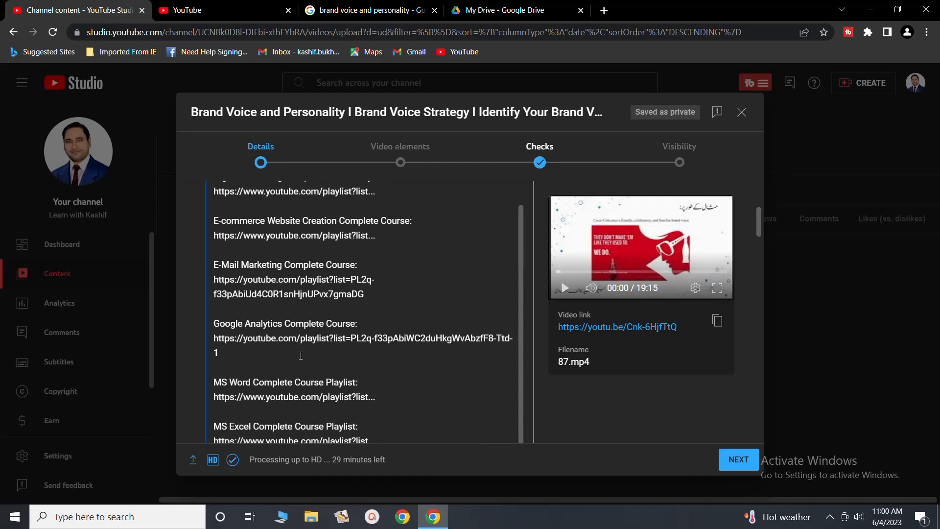
pyautogui.scroll(-4, 301, 356)
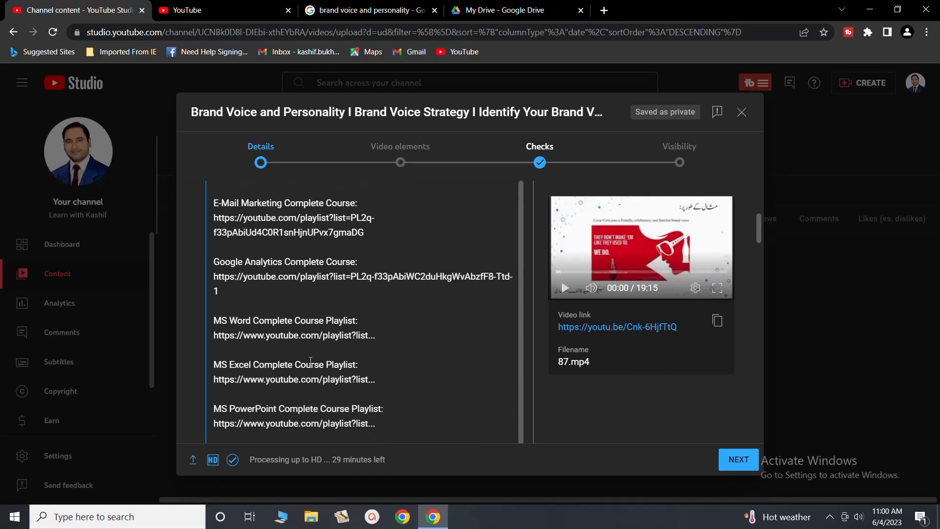
pyautogui.scroll(-1, 310, 361)
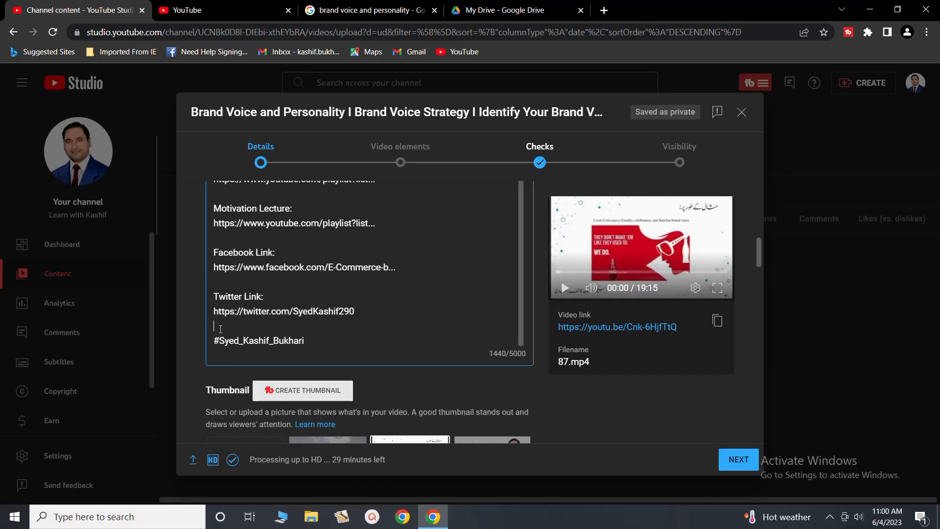
# - Mention the channel's own handle on the empty line below the Twitter link in the description
pyautogui.write('@')
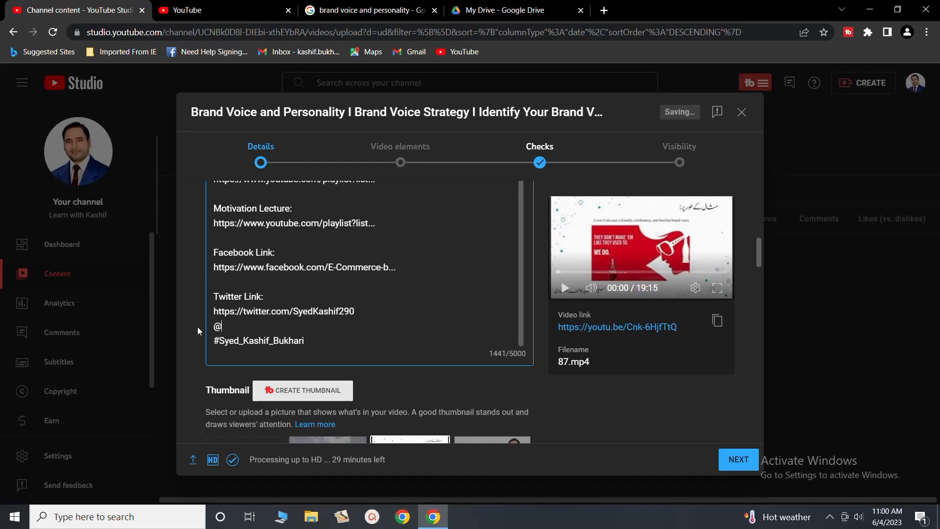
pyautogui.write('l')
pyautogui.scroll(-1, 329, 369)
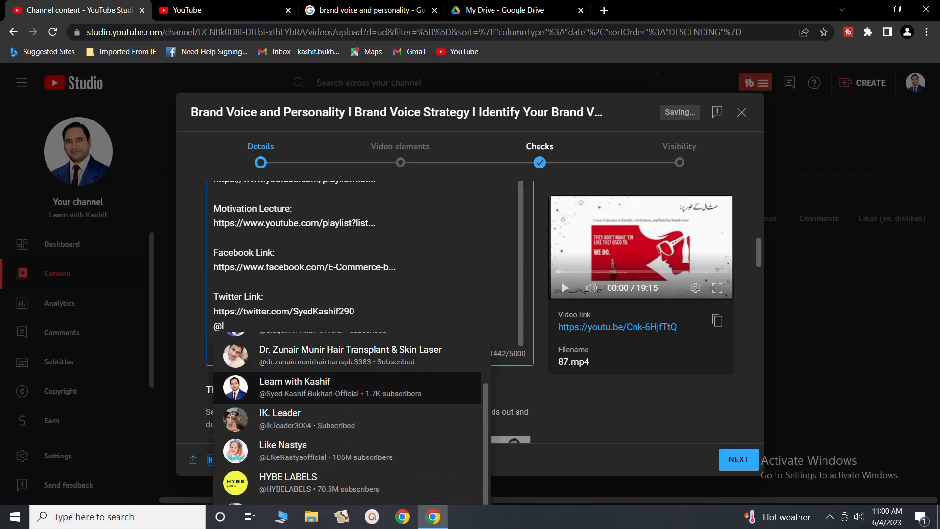
pyautogui.click(330, 384)
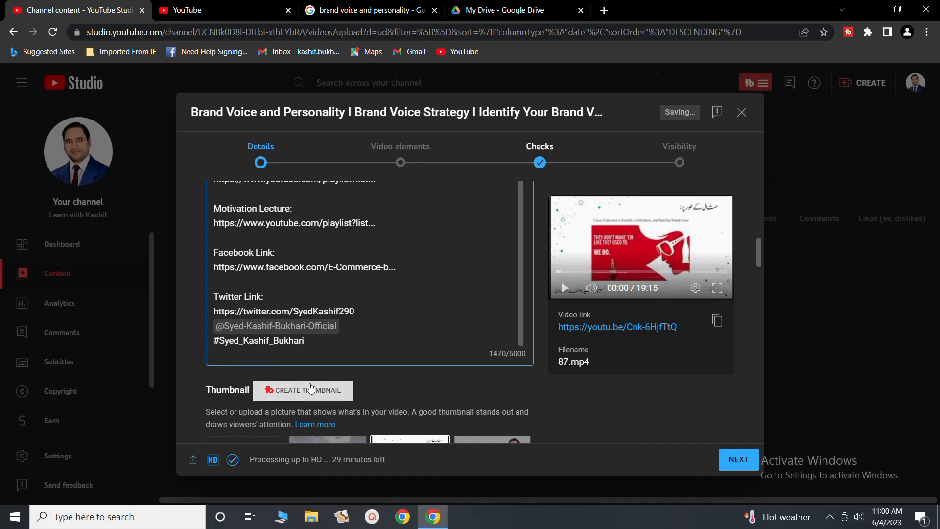
# - Add the hashtag #brandvoice before the existing name hashtag at the end of the description
pyautogui.write('#')
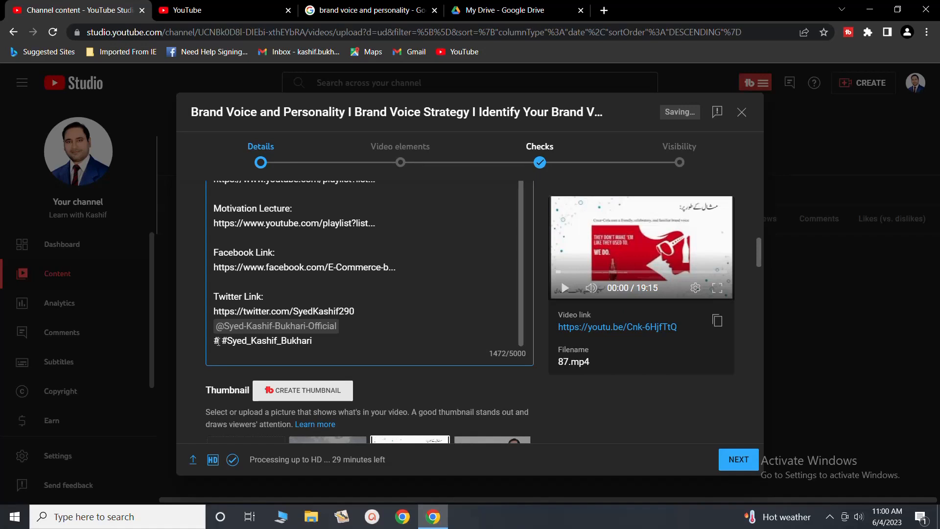
pyautogui.write('bra')
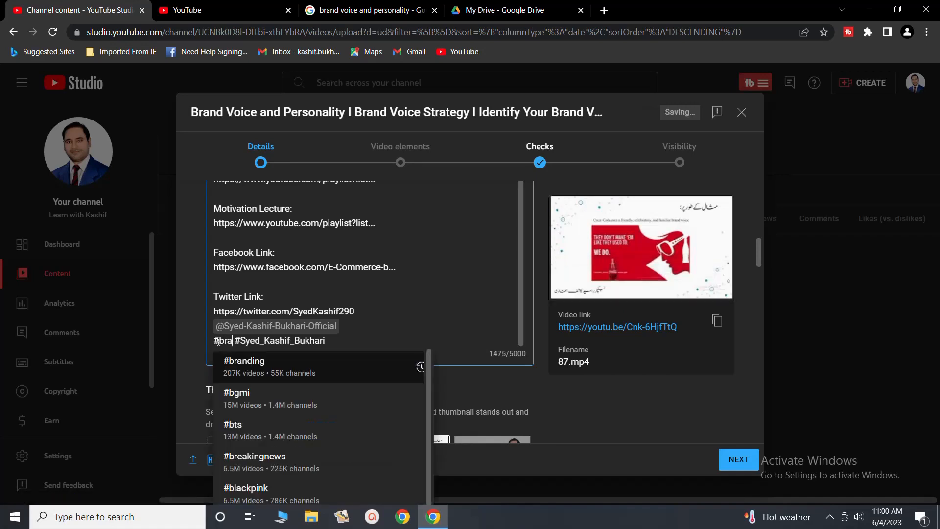
pyautogui.write('ndv')
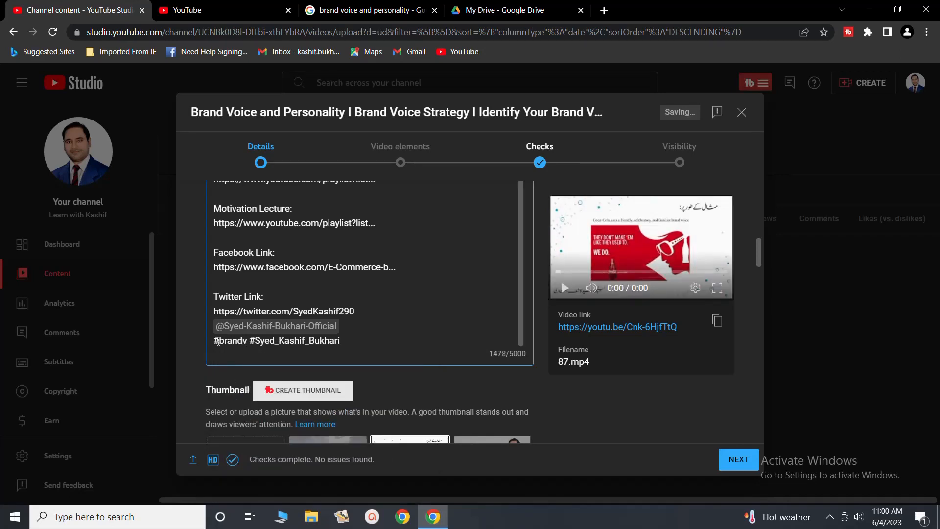
pyautogui.write('oice')
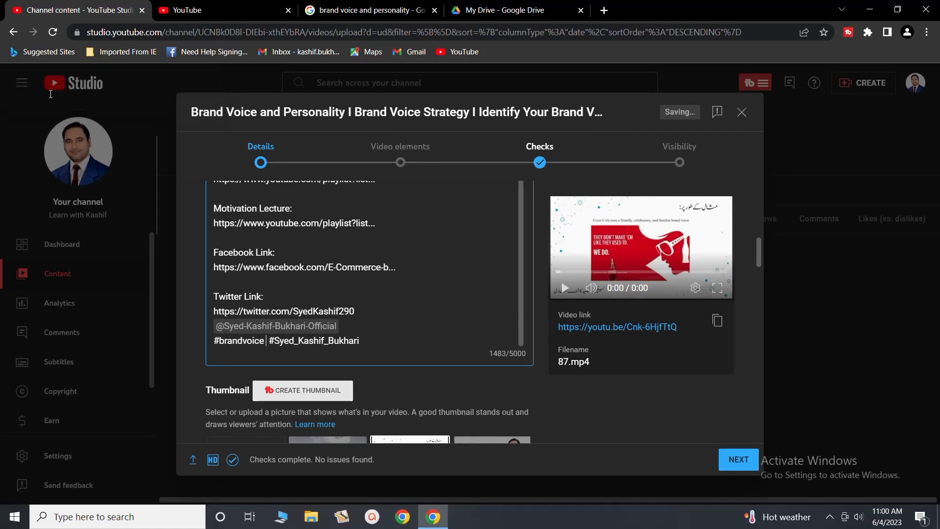
# - Add the suggested hashtags #branding and #marketing after #brandvoice, removing the surplus spaces before the name hashtag
pyautogui.write(' #')
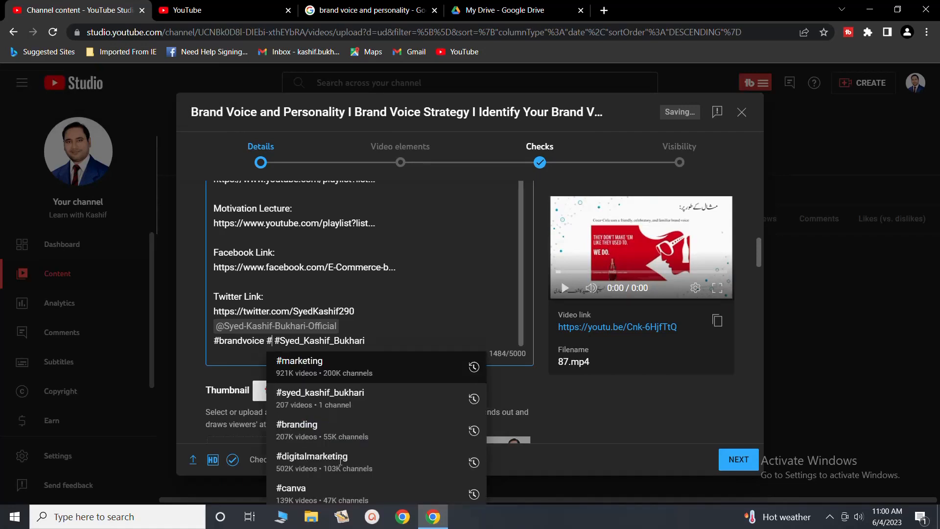
pyautogui.click(316, 437)
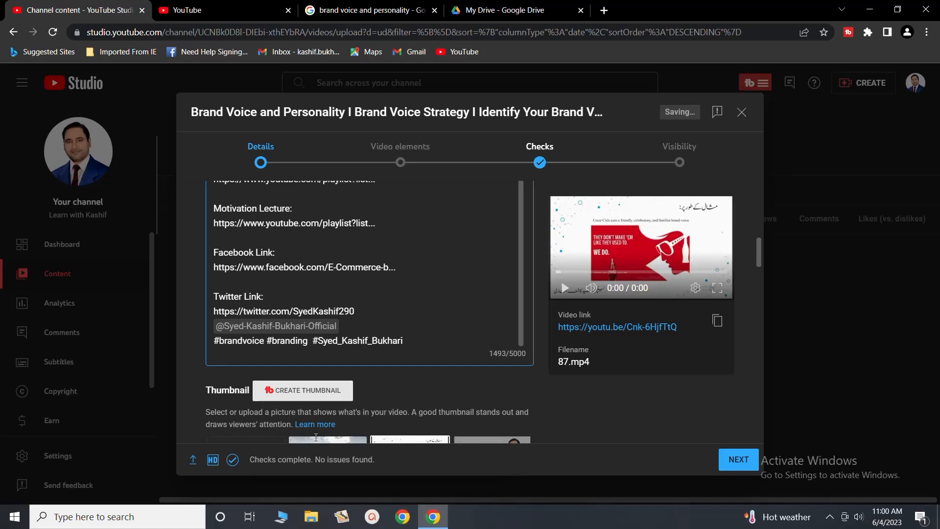
pyautogui.write('#')
pyautogui.click(341, 380)
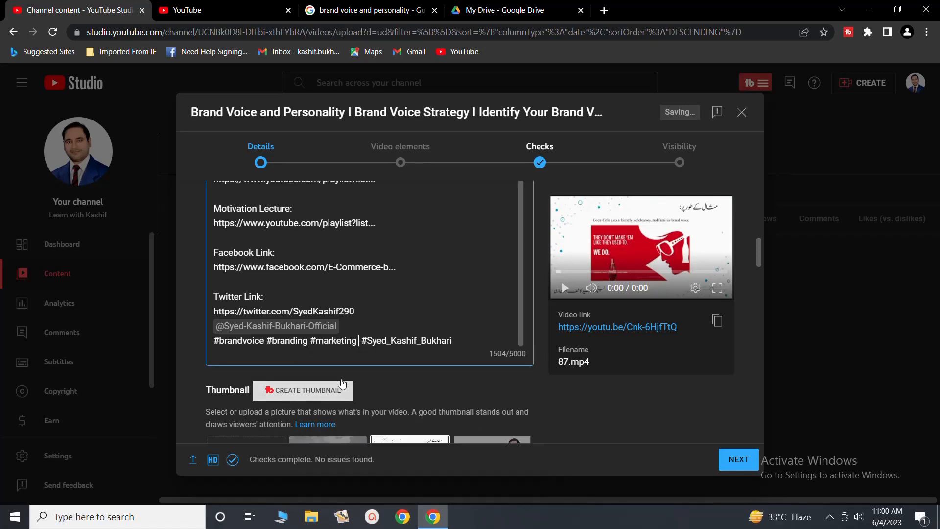
pyautogui.press('BackSpace')
pyautogui.click(359, 341)
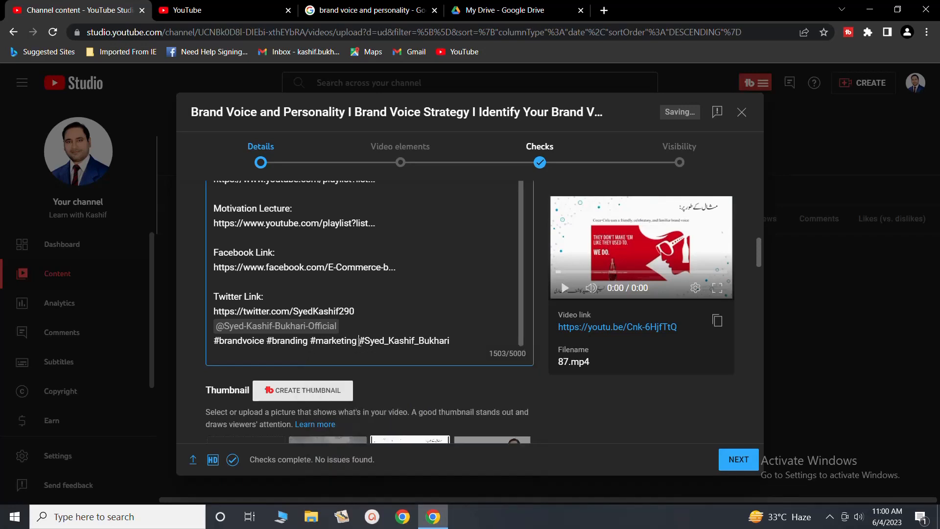
pyautogui.press('BackSpace')
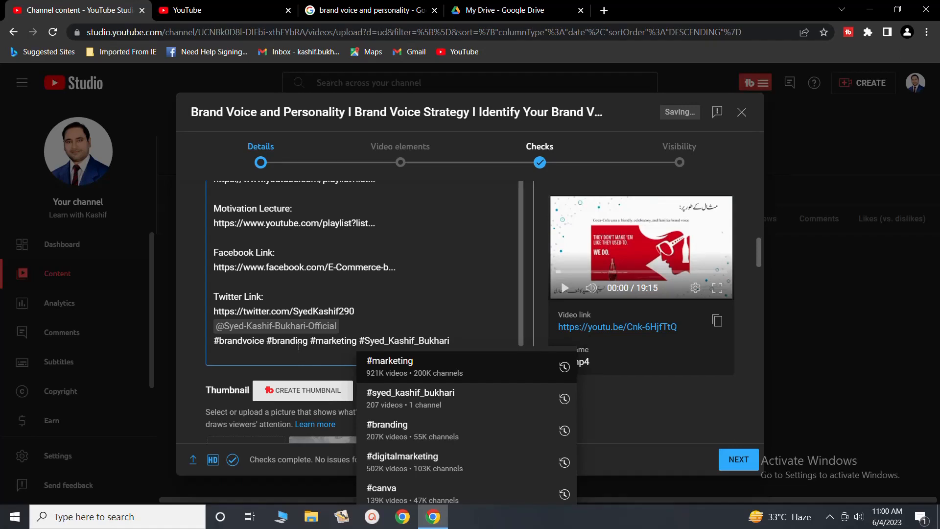
pyautogui.click(397, 299)
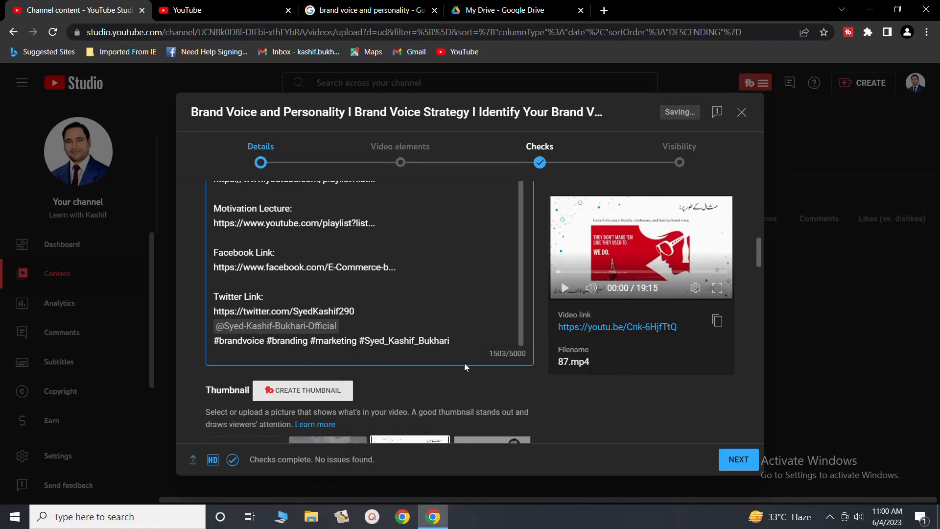
# - Upload the image 81 (1) from the Downloads folder as the video's custom thumbnail
pyautogui.scroll(-1, 464, 363)
pyautogui.scroll(-1, 465, 367)
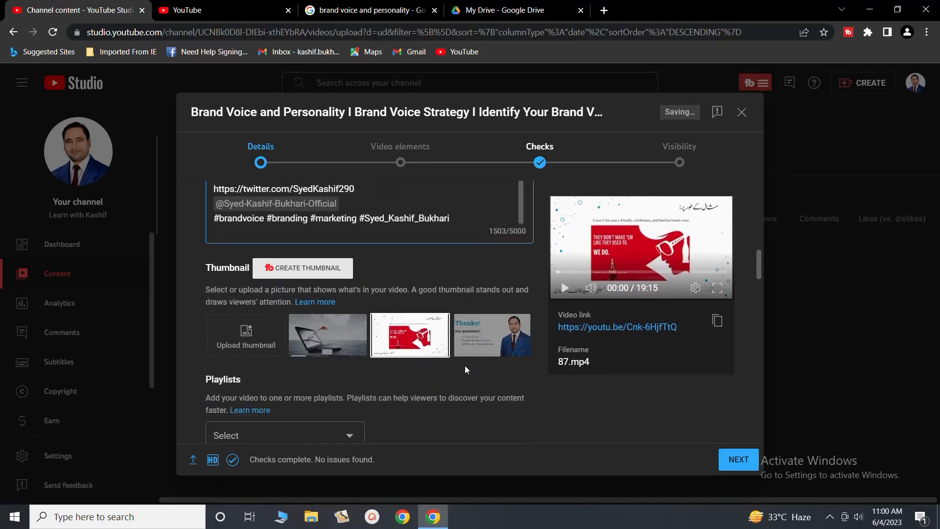
pyautogui.click(244, 339)
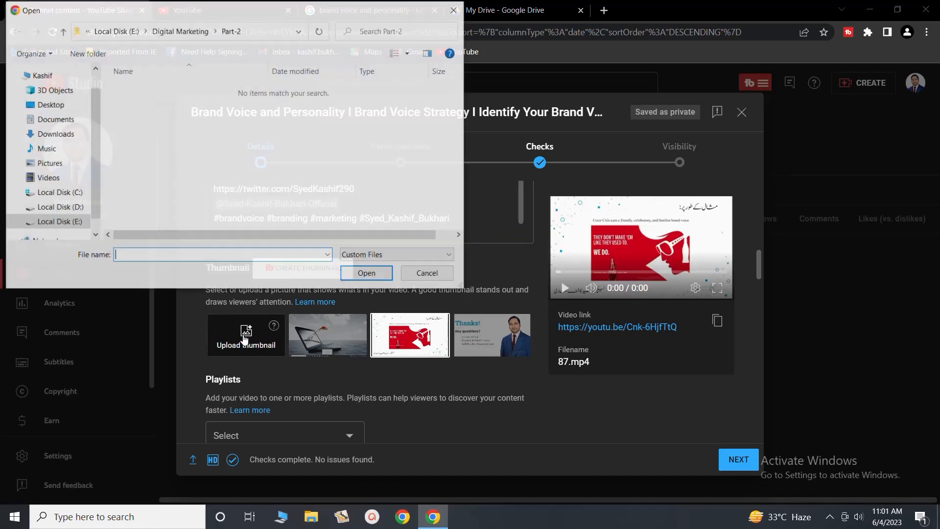
pyautogui.click(56, 135)
pyautogui.click(146, 149)
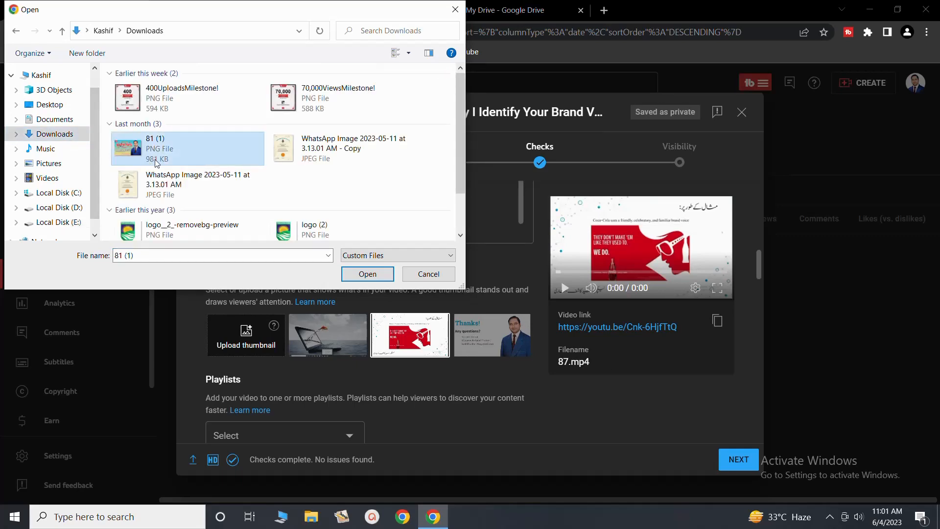
pyautogui.click(346, 274)
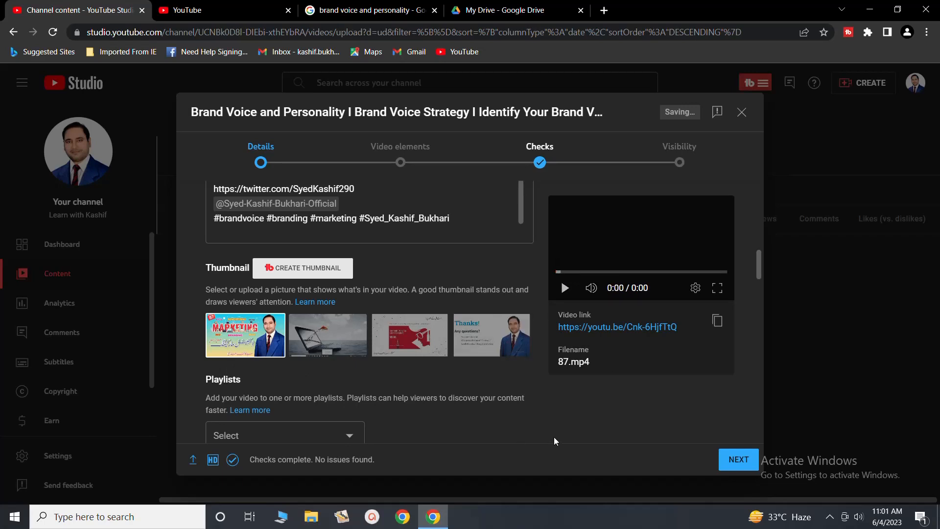
# - Add the video to the Digital Marketing Complete Course playlist
pyautogui.scroll(-1, 401, 421)
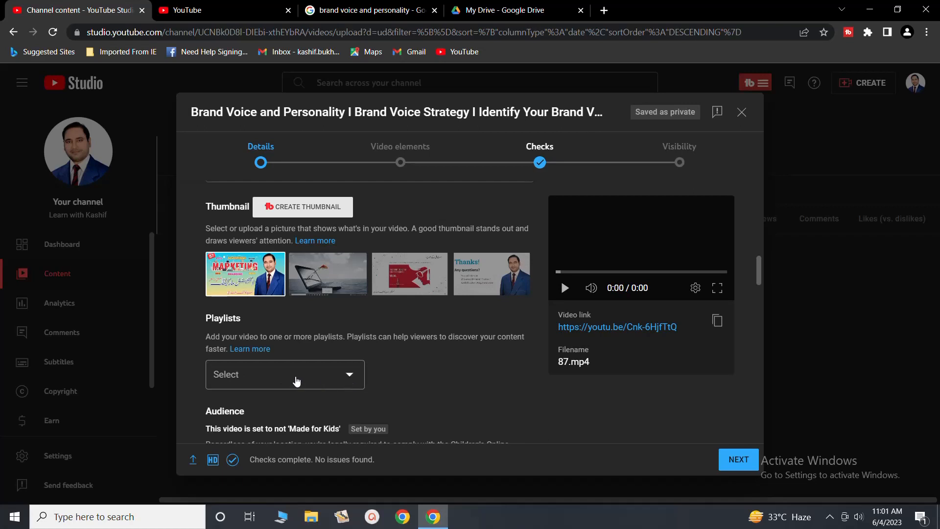
pyautogui.scroll(-1, 296, 381)
pyautogui.click(288, 326)
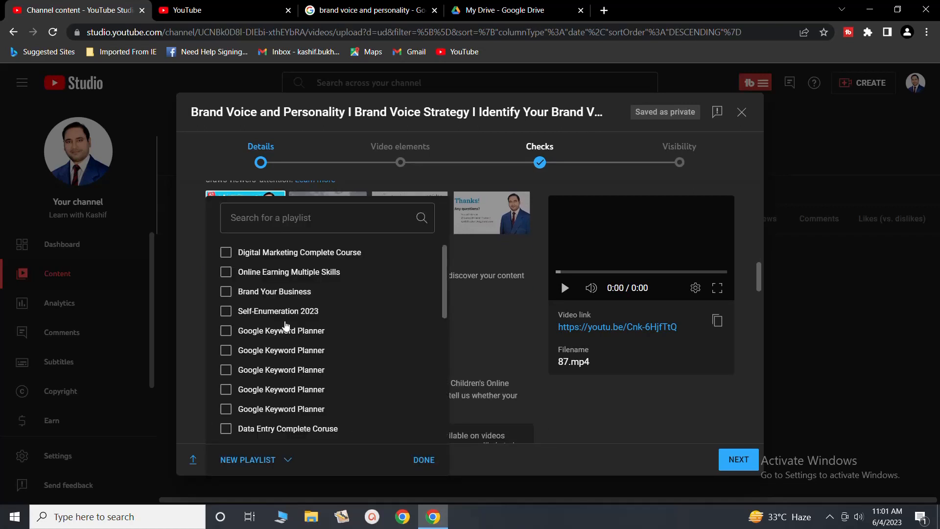
pyautogui.click(230, 257)
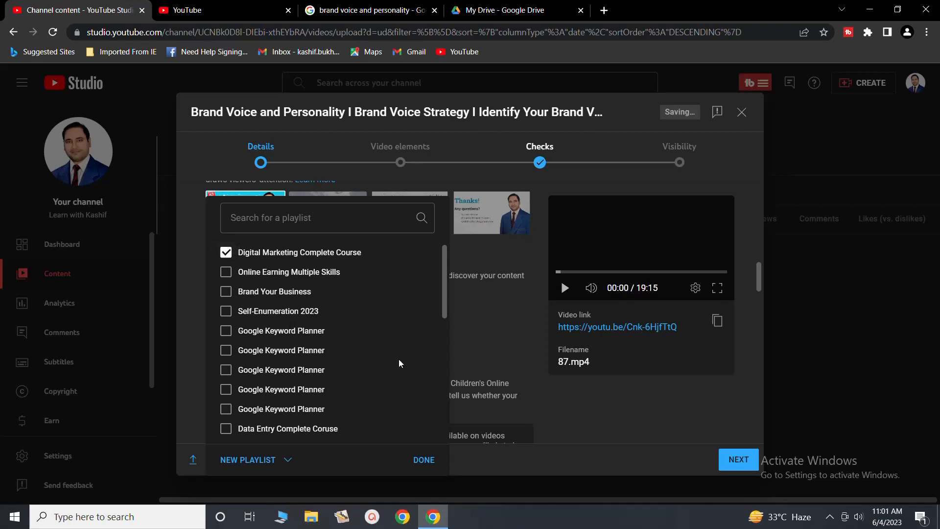
pyautogui.click(422, 460)
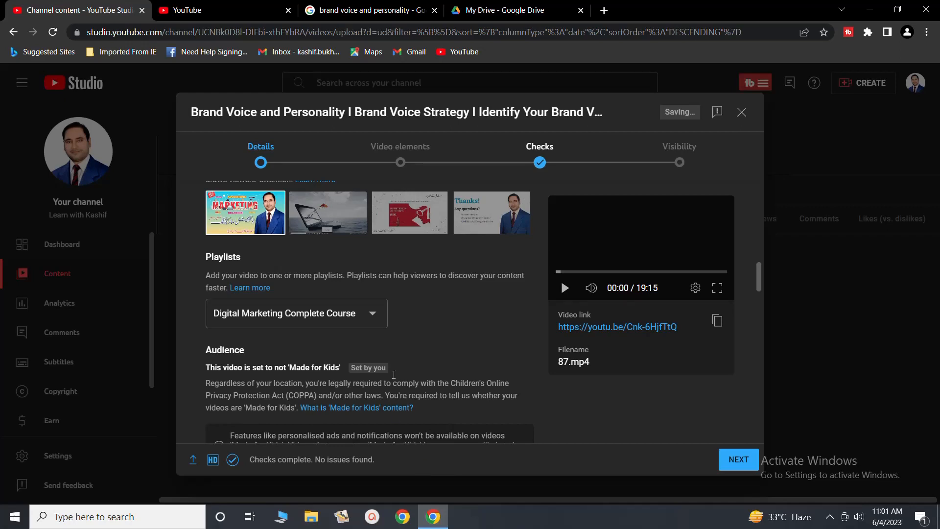
# - Fill the video's tags with brand voice, branding strategy, digital marketing and online earning keywords, from "brand voice and tone guidelines" to "earn at home"
pyautogui.scroll(-3, 394, 380)
pyautogui.scroll(-5, 394, 379)
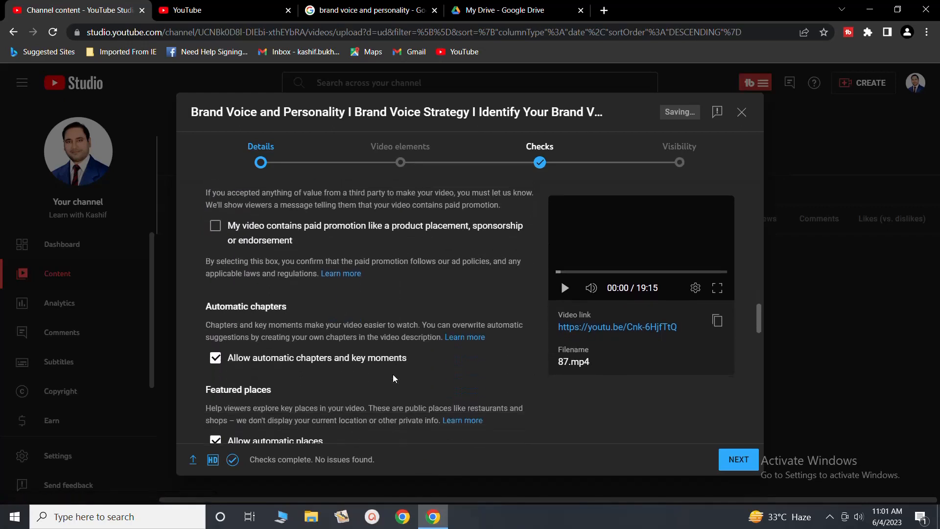
pyautogui.scroll(-4, 394, 378)
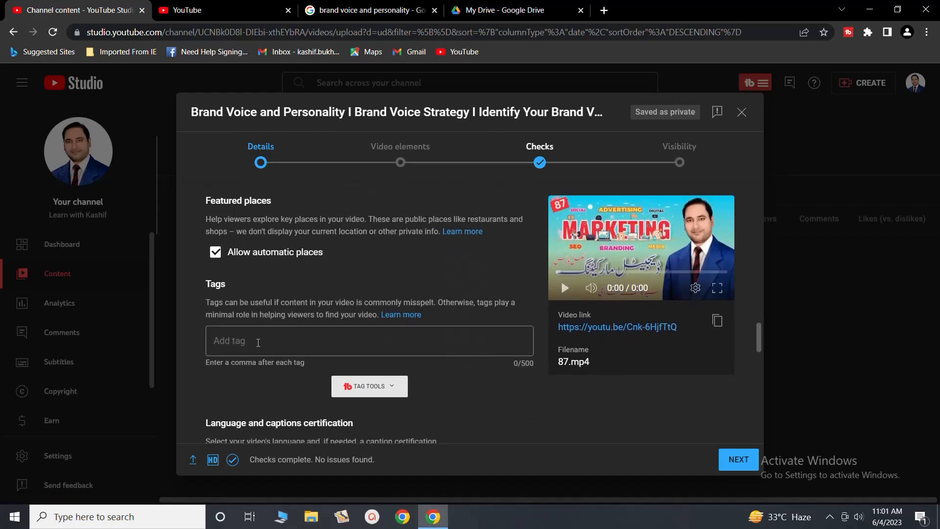
pyautogui.click(279, 346)
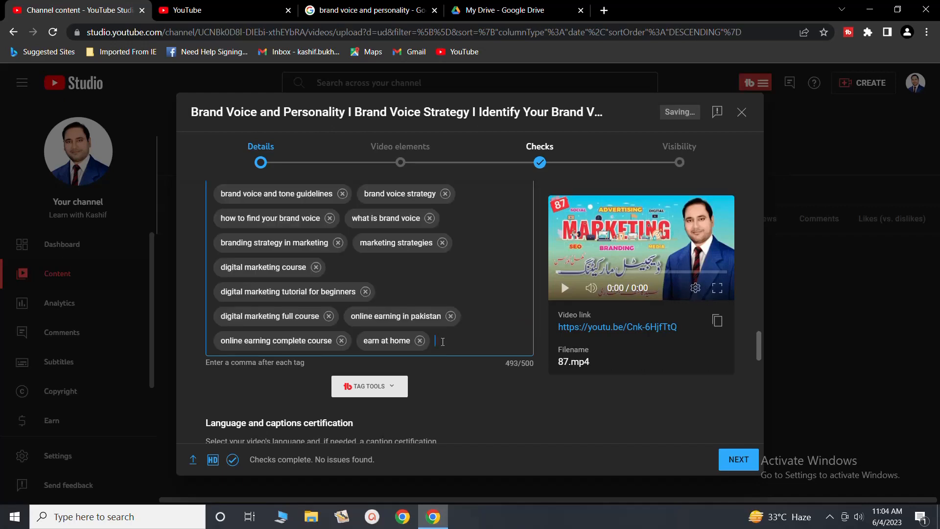
pyautogui.scroll(-4, 443, 342)
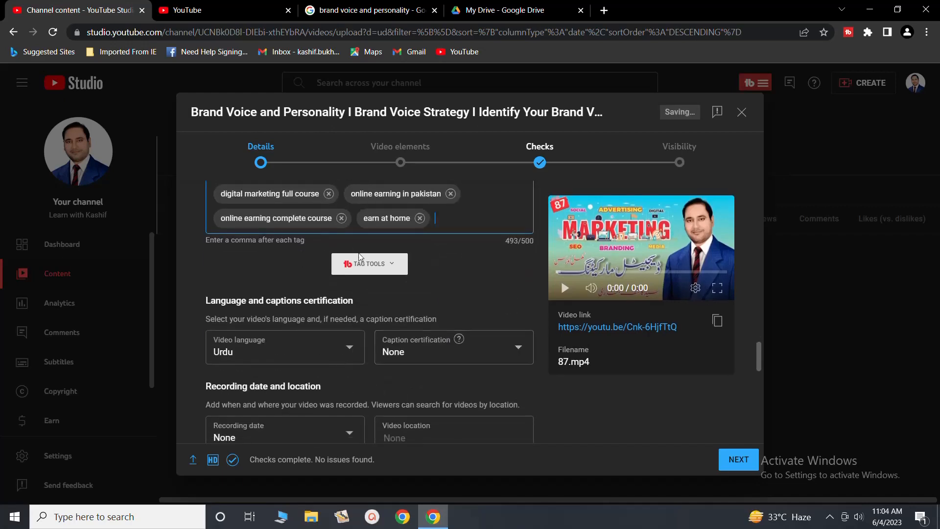
pyautogui.scroll(7, 399, 272)
# - Set the video's recording date to 3 Jun 2023
pyautogui.scroll(-5, 398, 271)
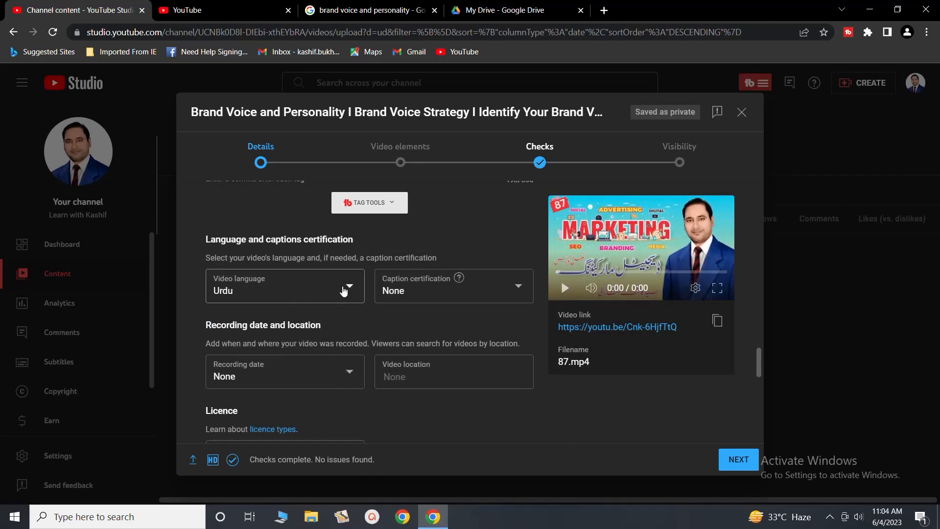
pyautogui.scroll(-2, 344, 291)
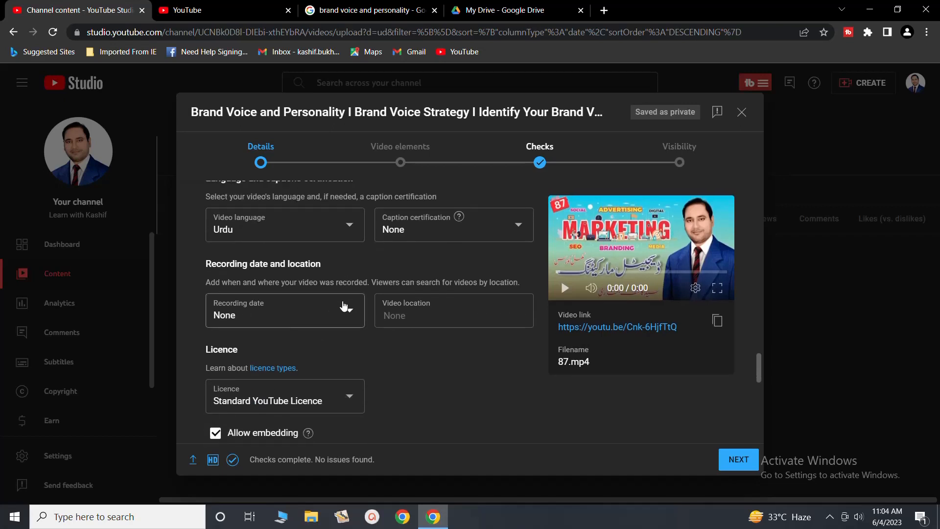
pyautogui.click(345, 307)
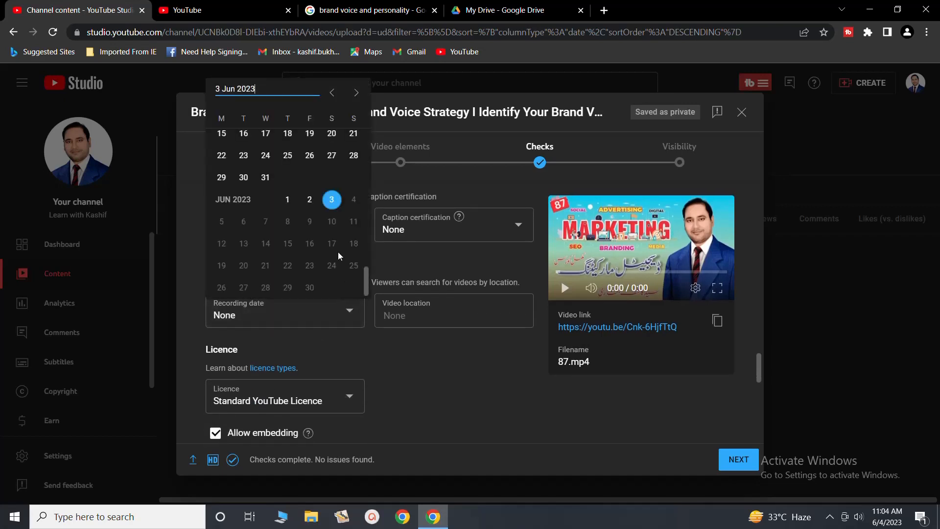
pyautogui.click(332, 200)
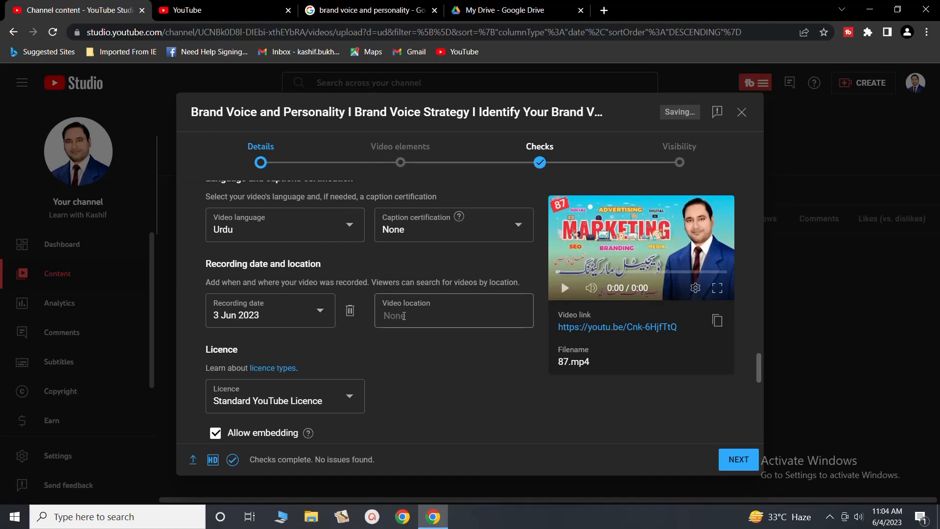
# - Review the location, licence, Shorts remixing, category and comment settings, and continue to the Video elements stage
pyautogui.click(409, 316)
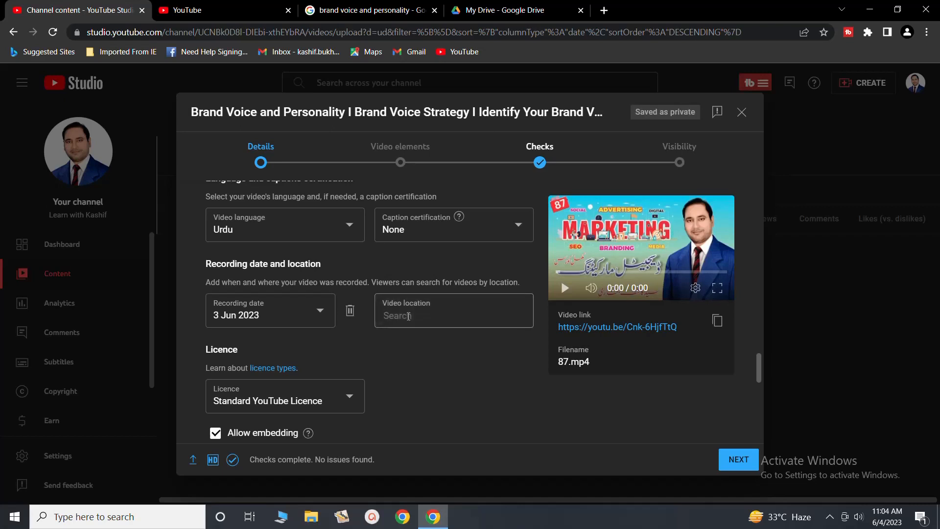
pyautogui.scroll(-3, 395, 388)
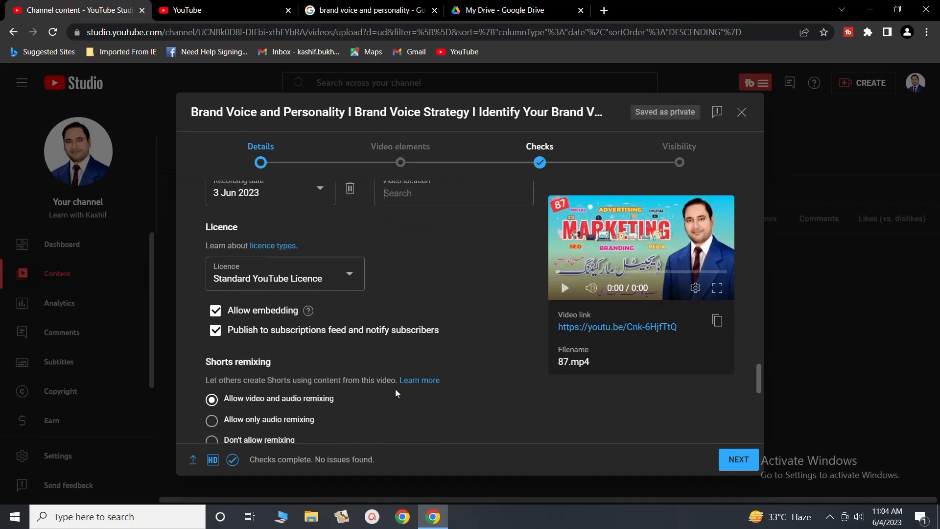
pyautogui.scroll(-1, 396, 392)
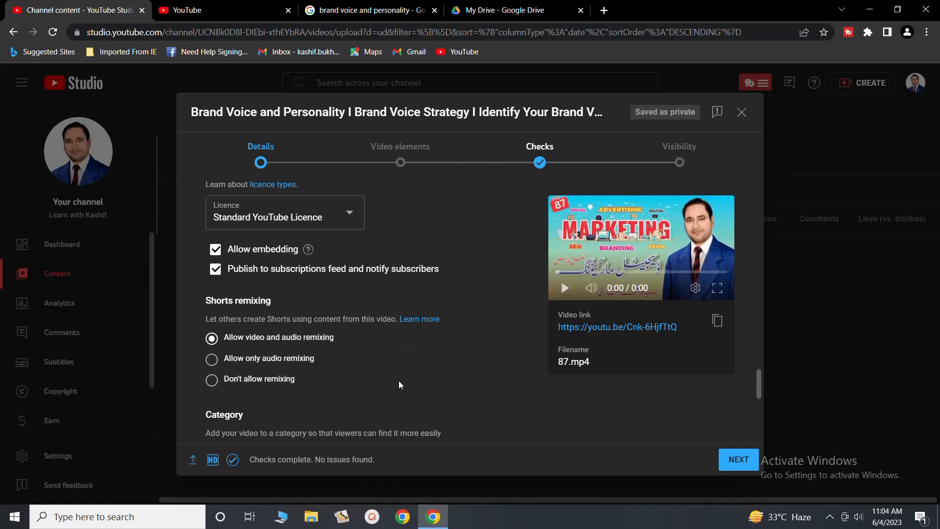
pyautogui.scroll(1, 399, 380)
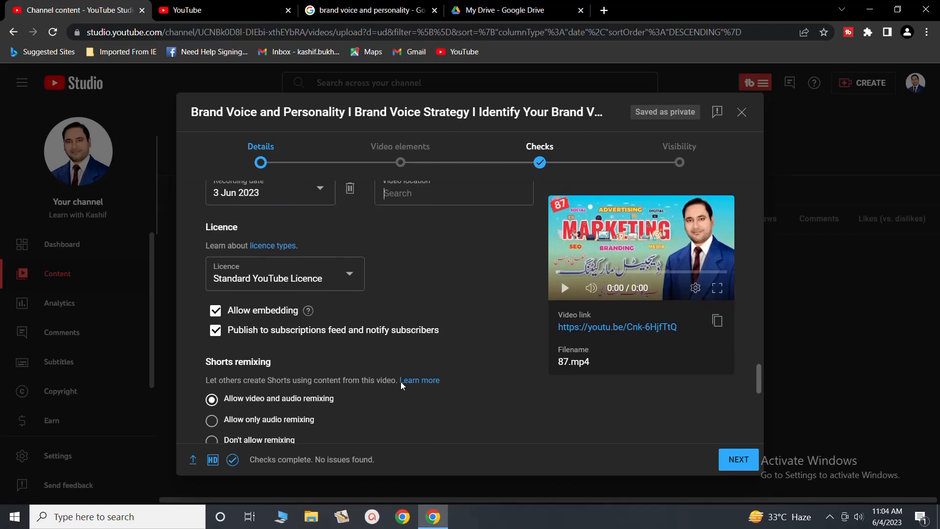
pyautogui.scroll(-4, 366, 420)
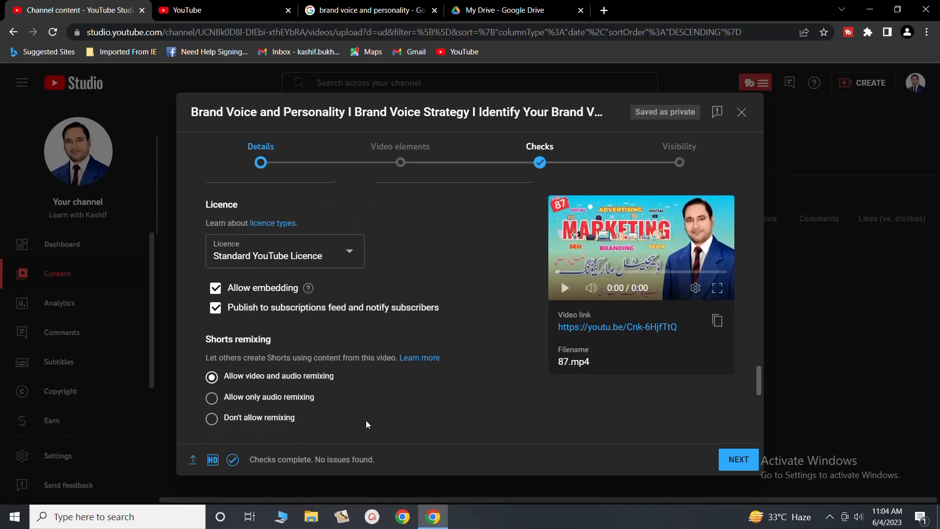
pyautogui.scroll(-1, 375, 424)
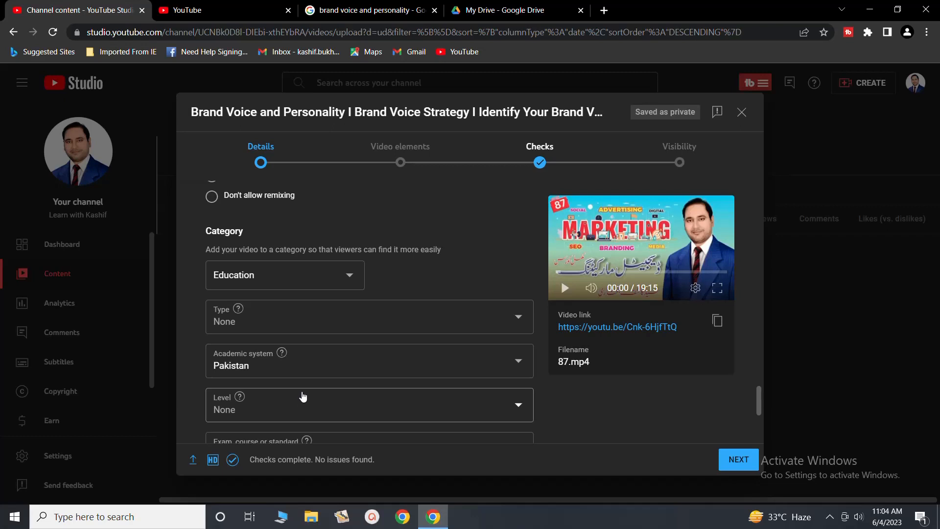
pyautogui.scroll(-5, 303, 396)
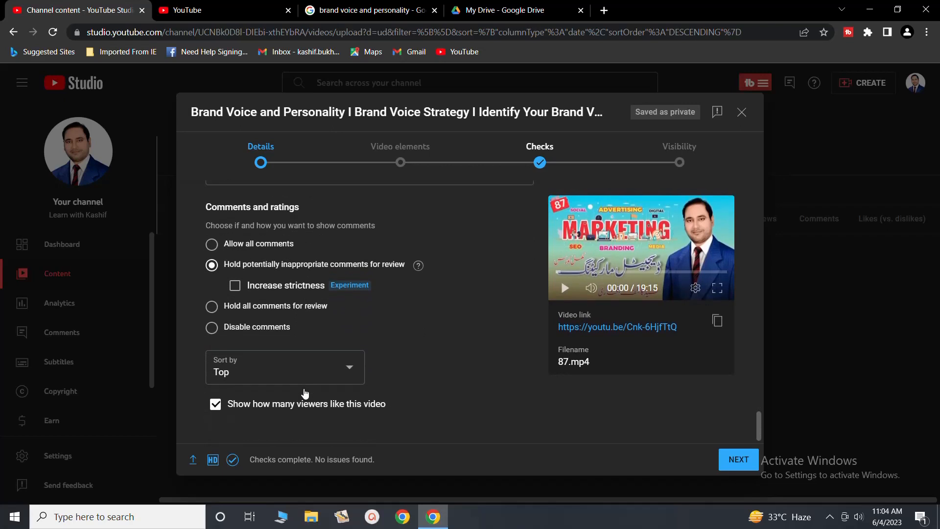
pyautogui.click(739, 460)
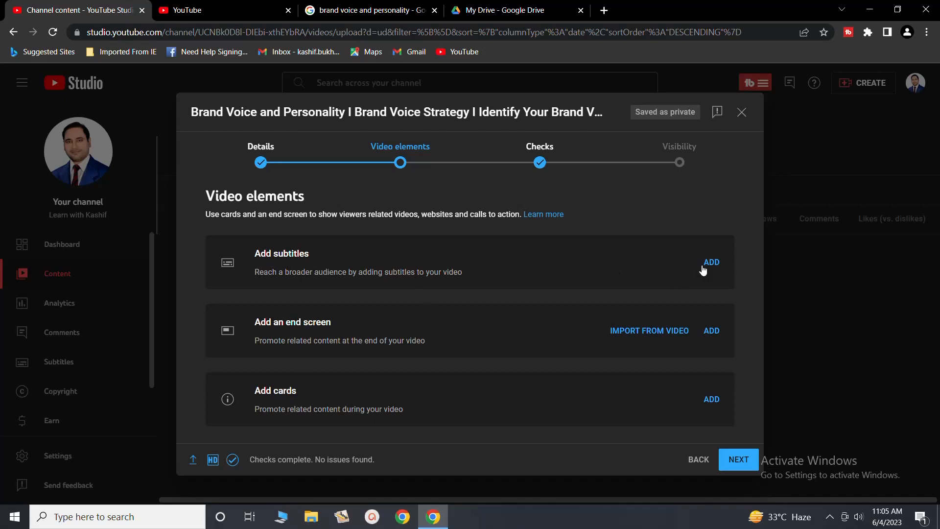
# - Copy the full video title from the heading of the upload dialog
pyautogui.tripleClick(321, 114)
pyautogui.hotkey('ctrl', 'c')
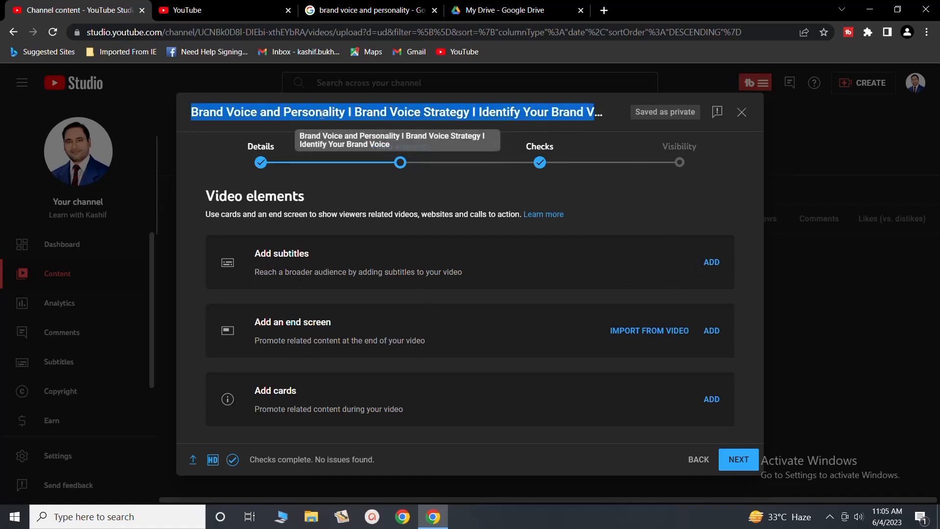
pyautogui.rightClick(322, 115)
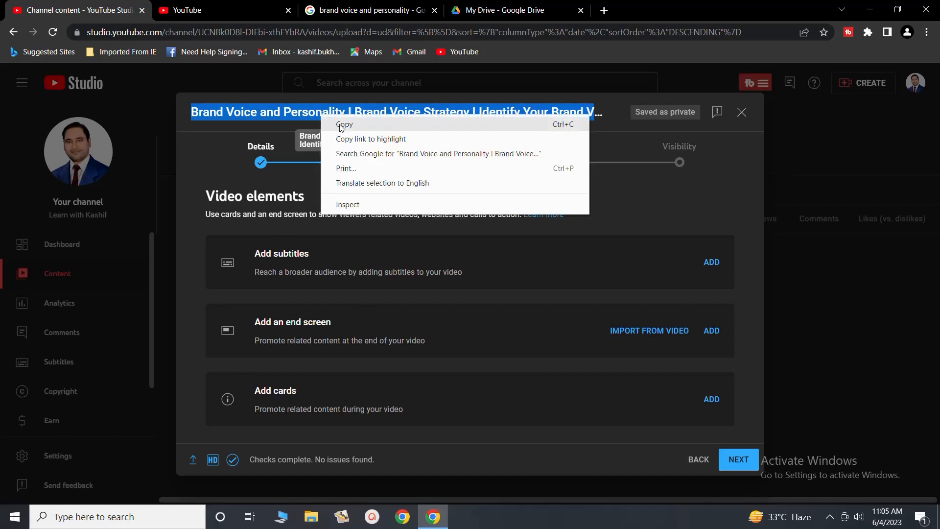
pyautogui.click(338, 126)
# - Manually add two Urdu captions, the copied title until 00:42:26 and "E-Commerce Trainer:" with the trainer's full name until 02:02:02, and finish the subtitles
pyautogui.click(711, 262)
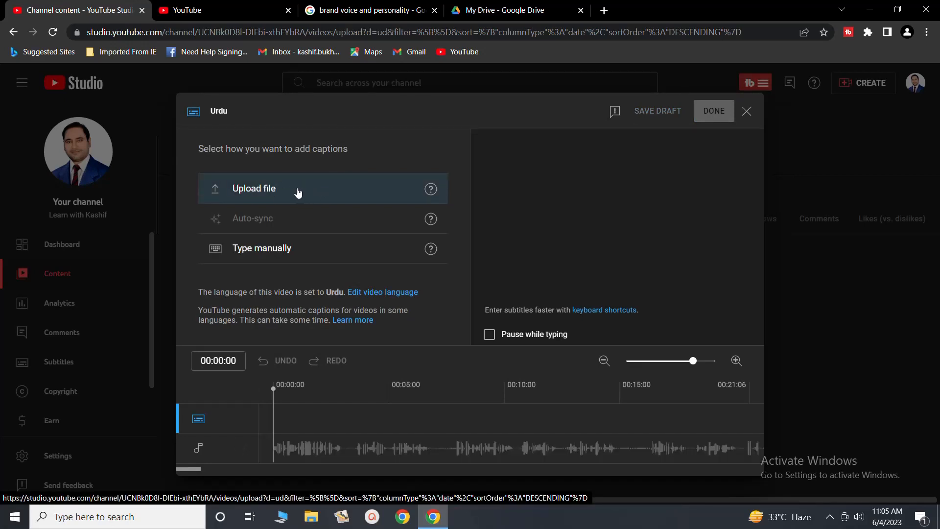
pyautogui.click(299, 254)
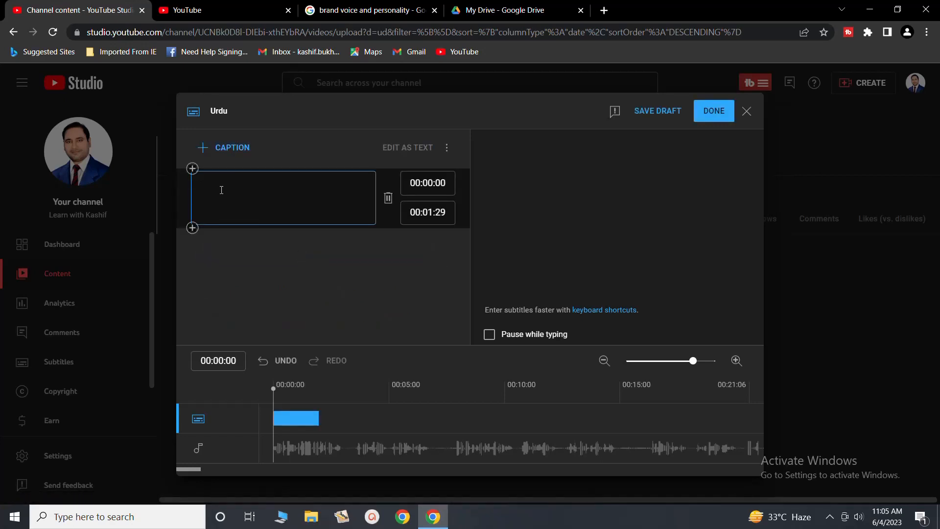
pyautogui.hotkey('ctrl', 'v')
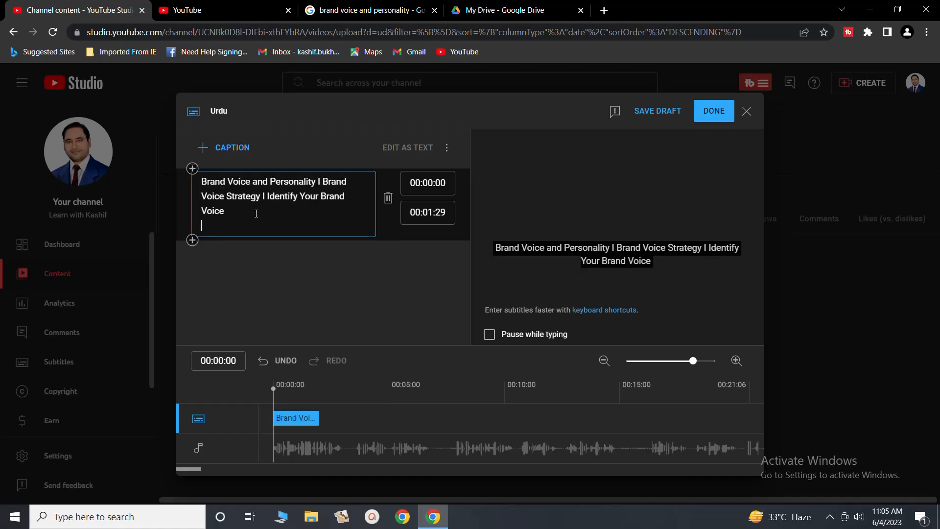
pyautogui.press('BackSpace')
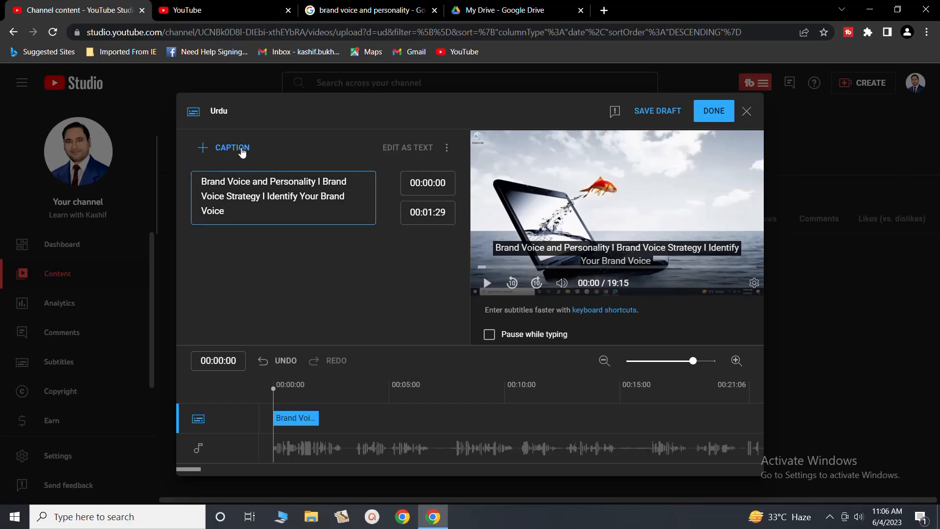
pyautogui.click(239, 150)
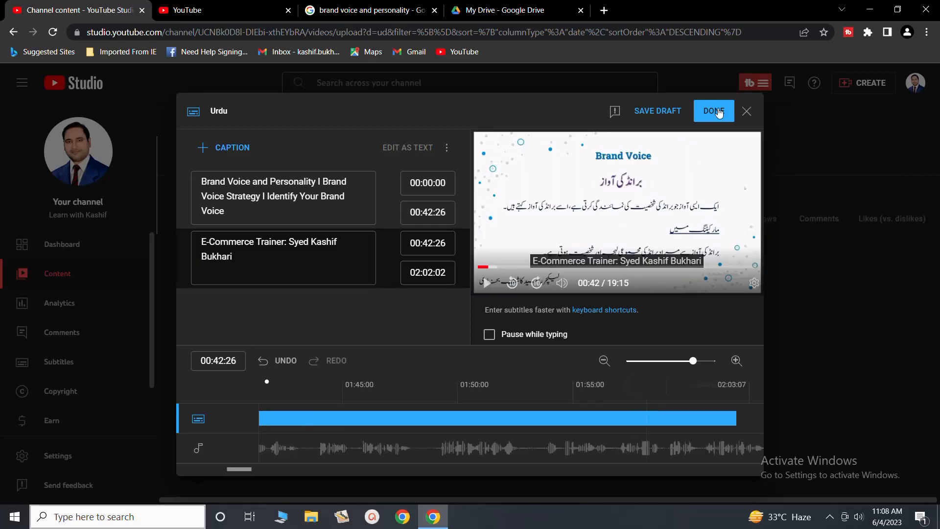
pyautogui.click(711, 120)
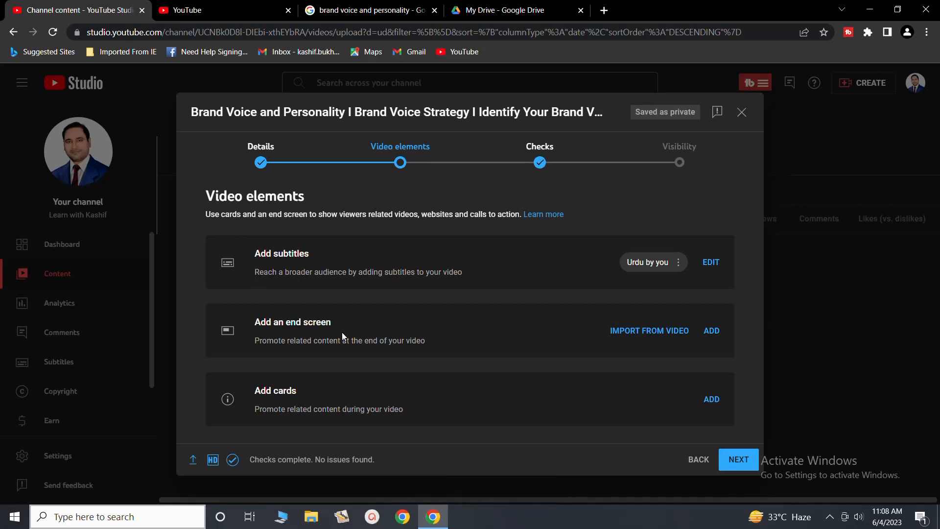
# - Add an end screen to the video using the "1 video, 1 playlist, 1 subscribe" template
pyautogui.click(711, 331)
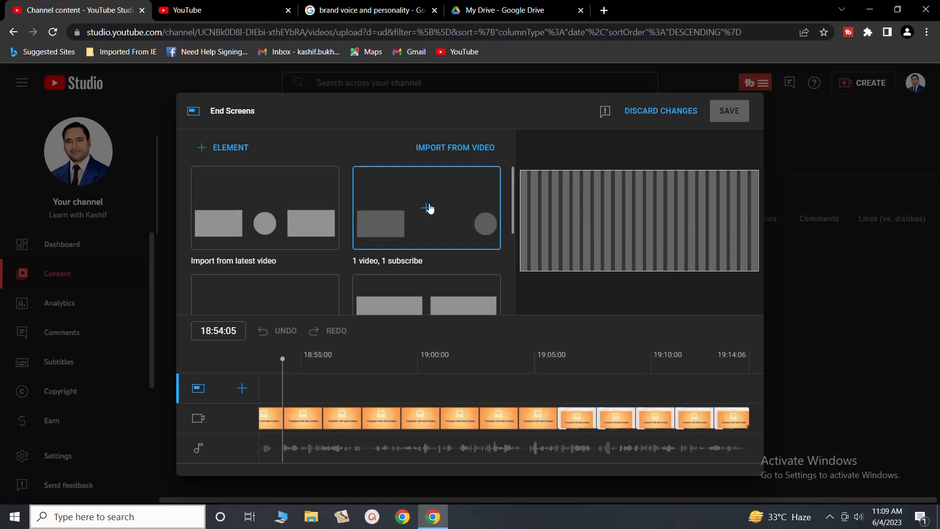
pyautogui.scroll(-1, 416, 210)
pyautogui.scroll(-1, 413, 229)
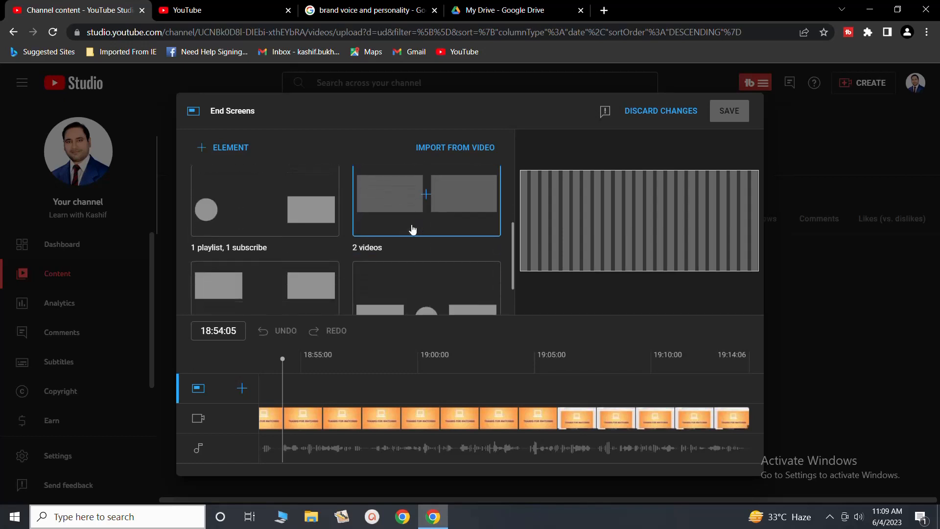
pyautogui.scroll(-1, 413, 229)
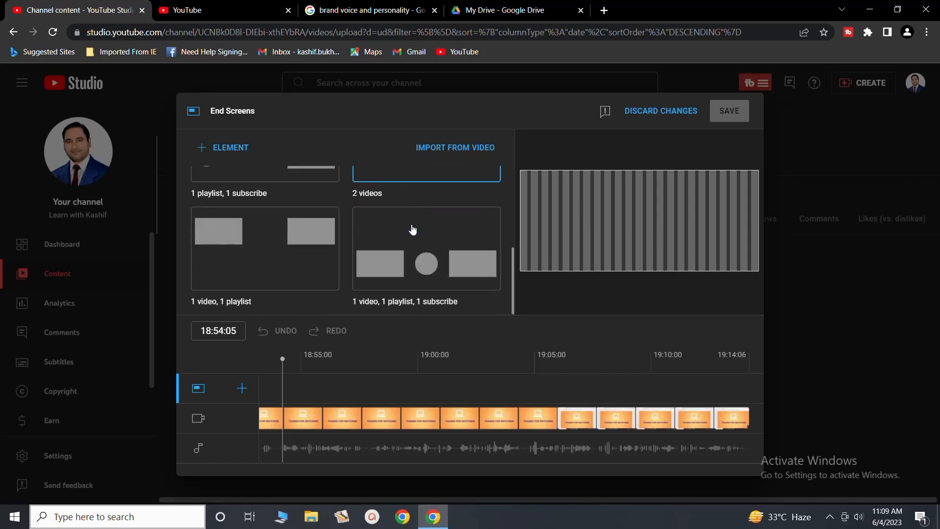
pyautogui.click(424, 254)
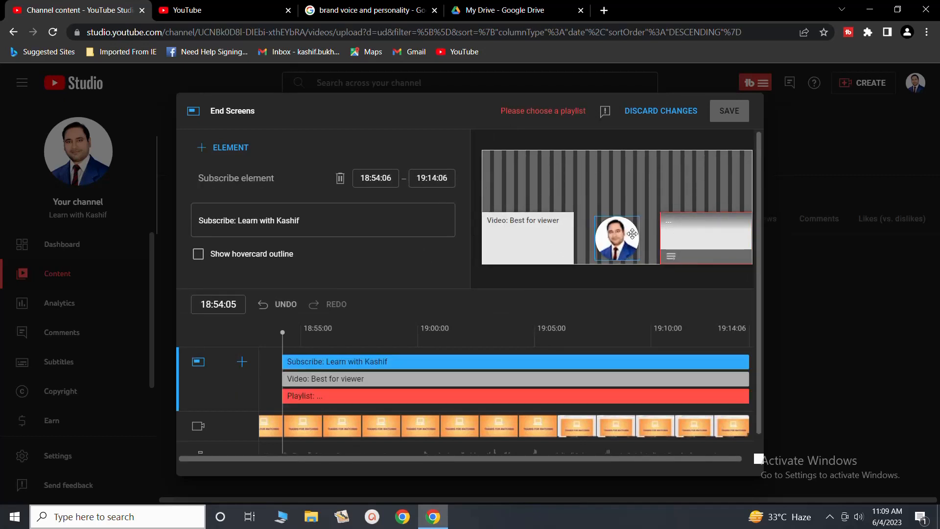
# - Set the end screen's playlist element to "Digital Marketing Complete Course" and save the end screen
pyautogui.moveTo(649, 232)
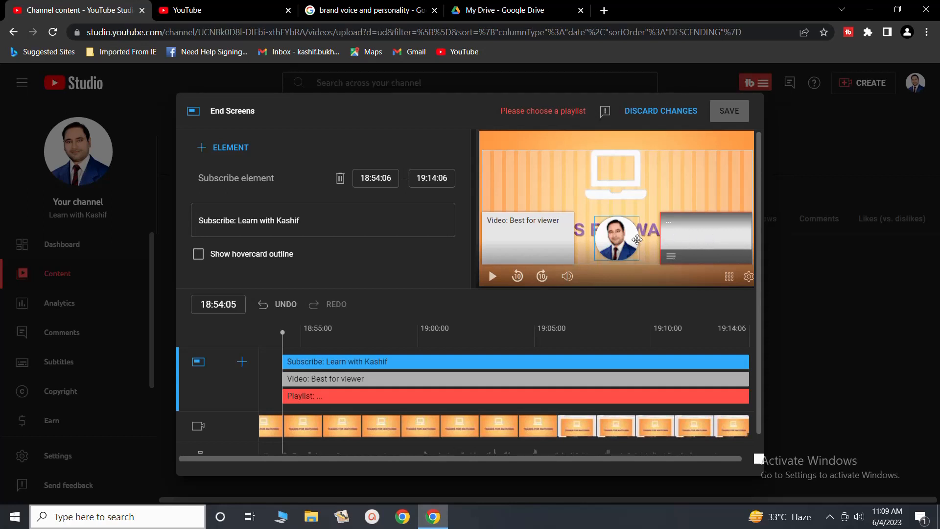
pyautogui.click(710, 243)
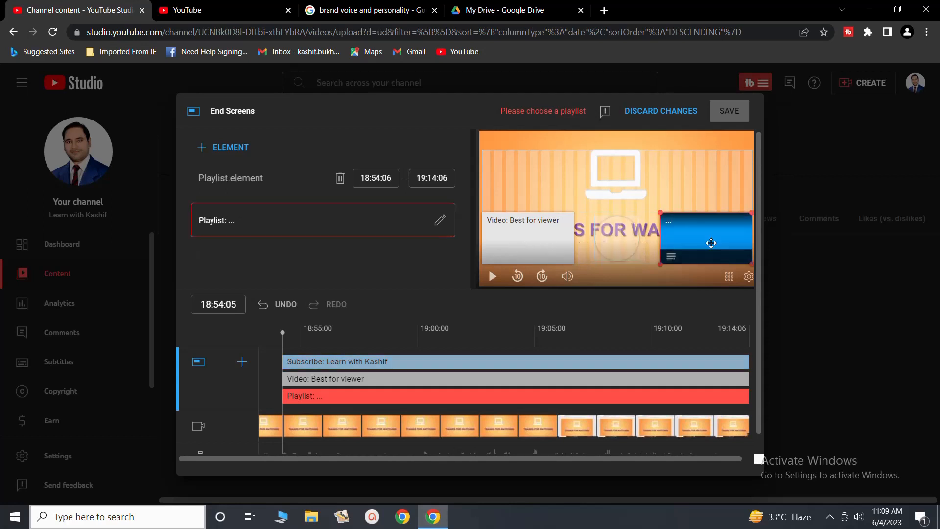
pyautogui.click(336, 233)
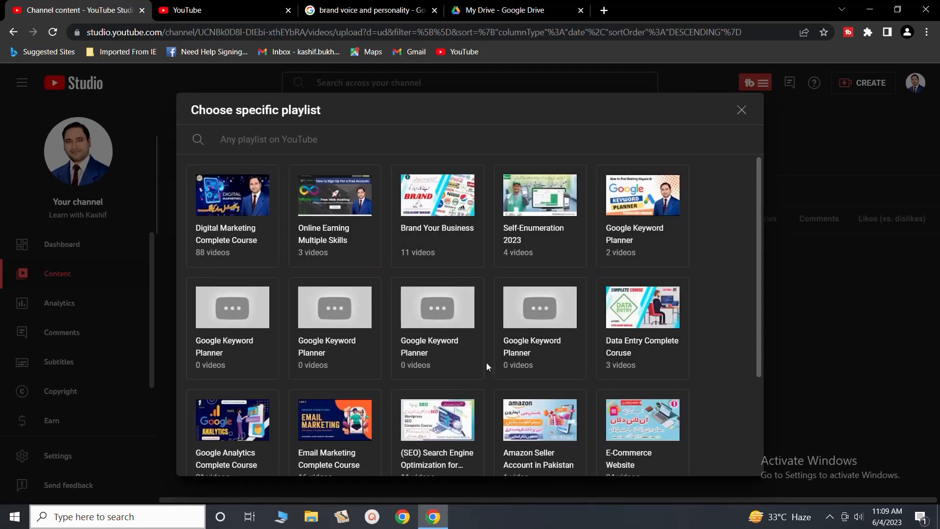
pyautogui.click(263, 218)
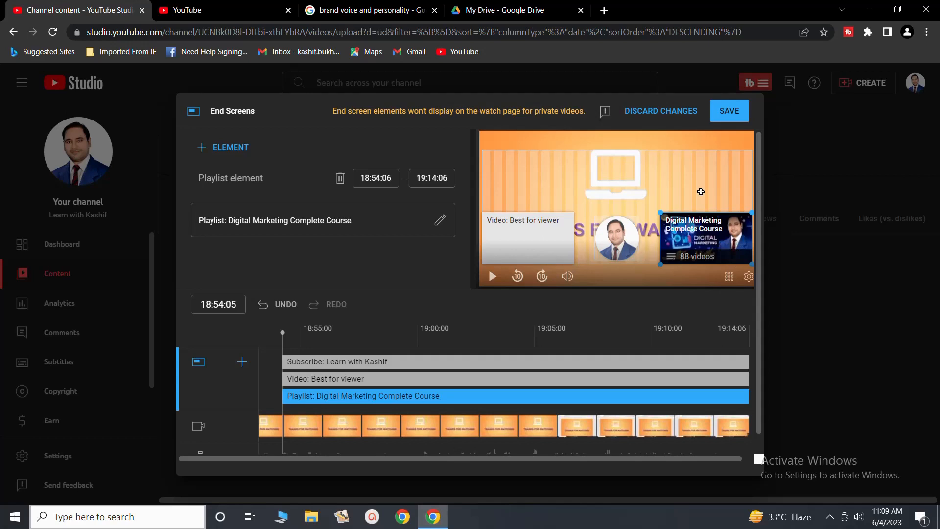
pyautogui.click(717, 115)
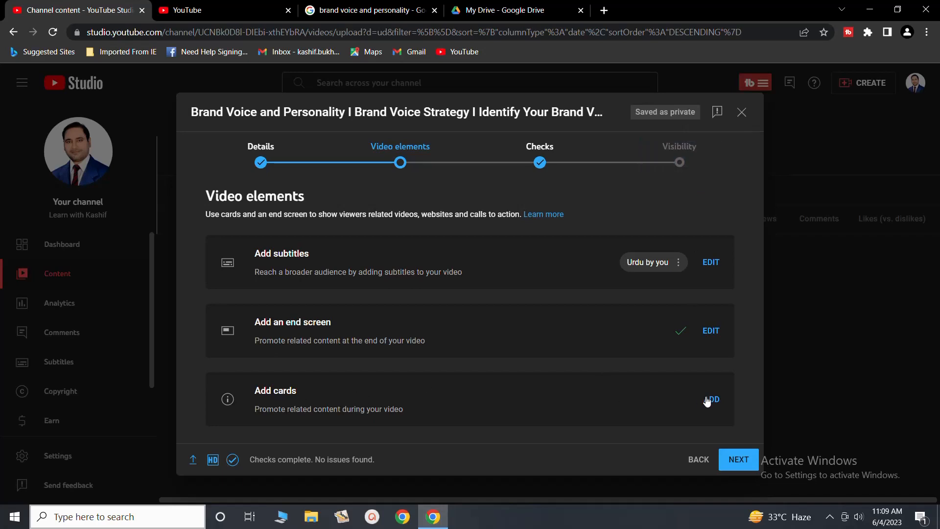
# - Add a playlist card for "Digital Marketing Complete Course" to the video and place it at about 00:53:13
pyautogui.click(708, 400)
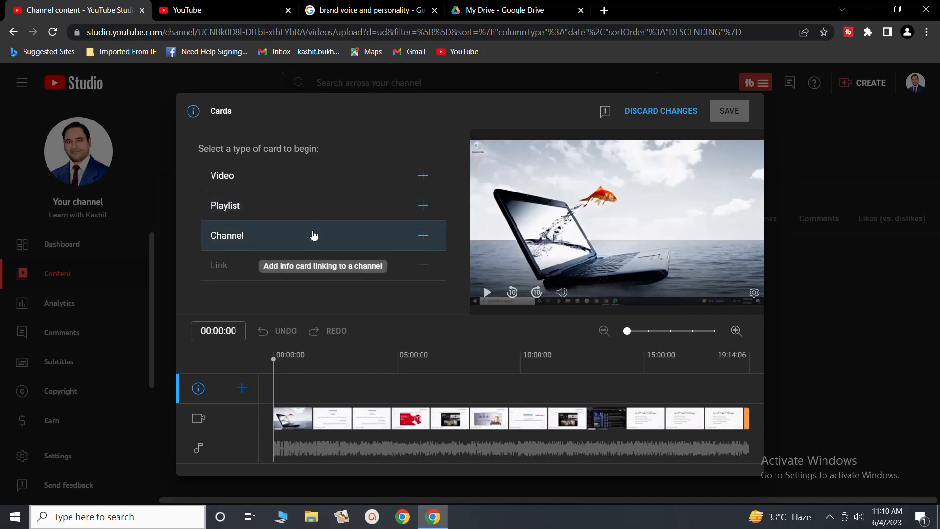
pyautogui.click(307, 208)
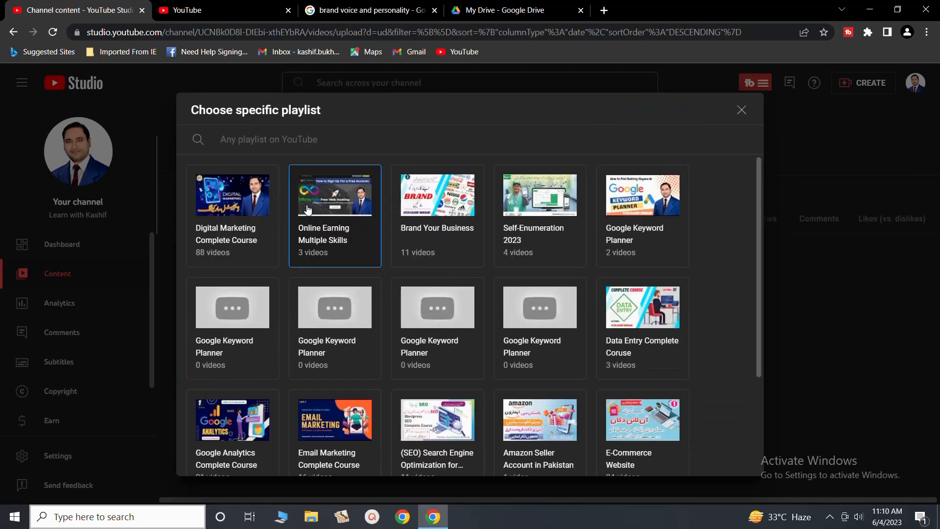
pyautogui.click(245, 201)
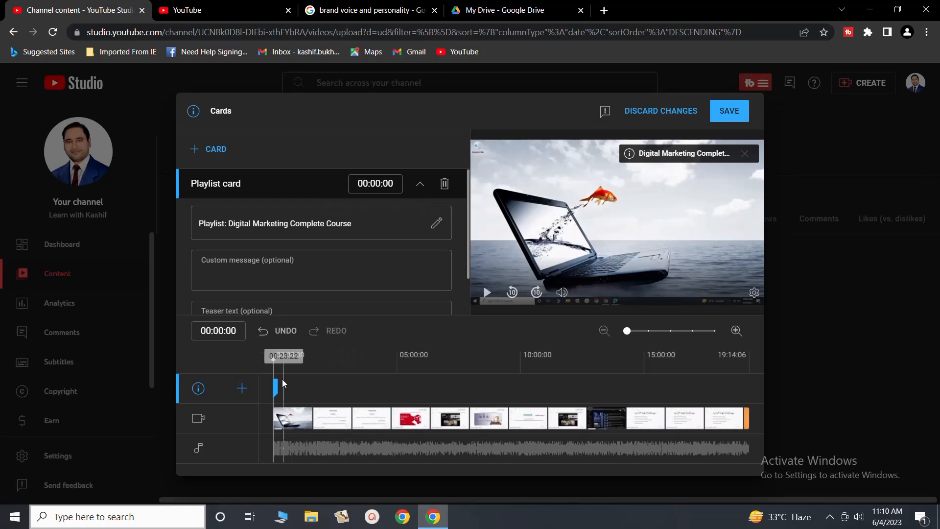
pyautogui.moveTo(277, 386); pyautogui.dragTo(298, 396)
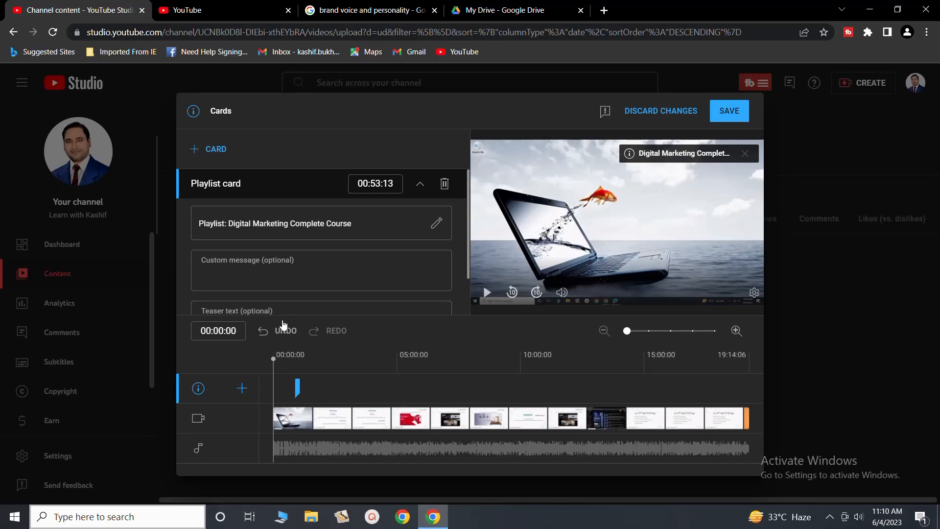
# - Add a second playlist card for "Amazon Complete Course" and place it at about 03:38:10 on the timeline
pyautogui.click(241, 394)
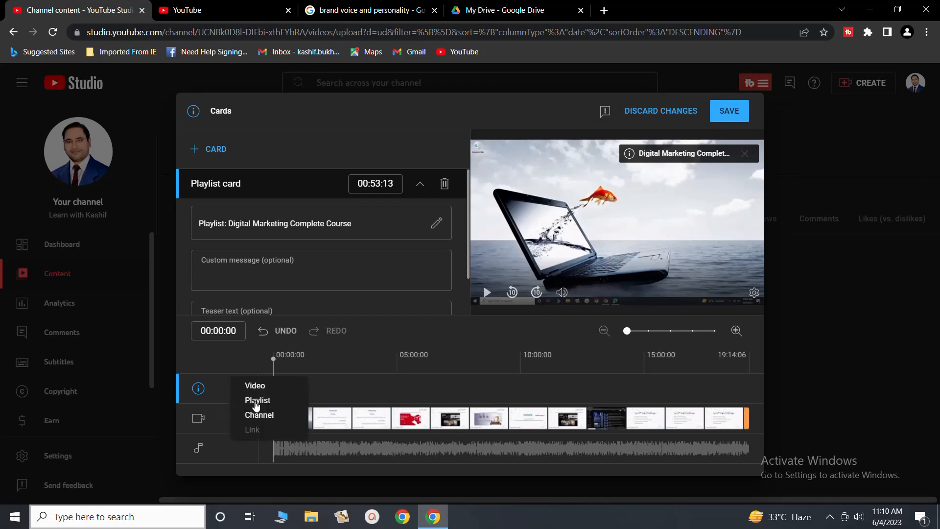
pyautogui.click(255, 403)
pyautogui.scroll(-3, 557, 371)
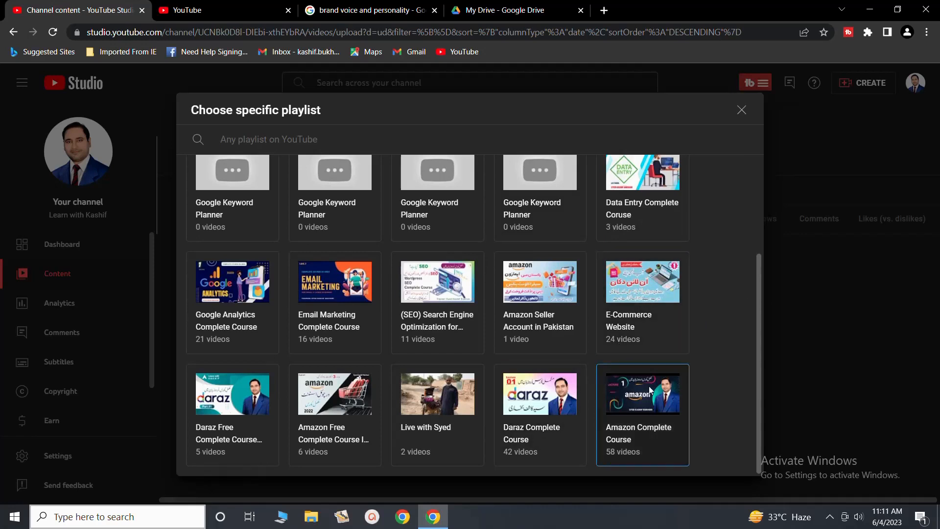
pyautogui.click(648, 386)
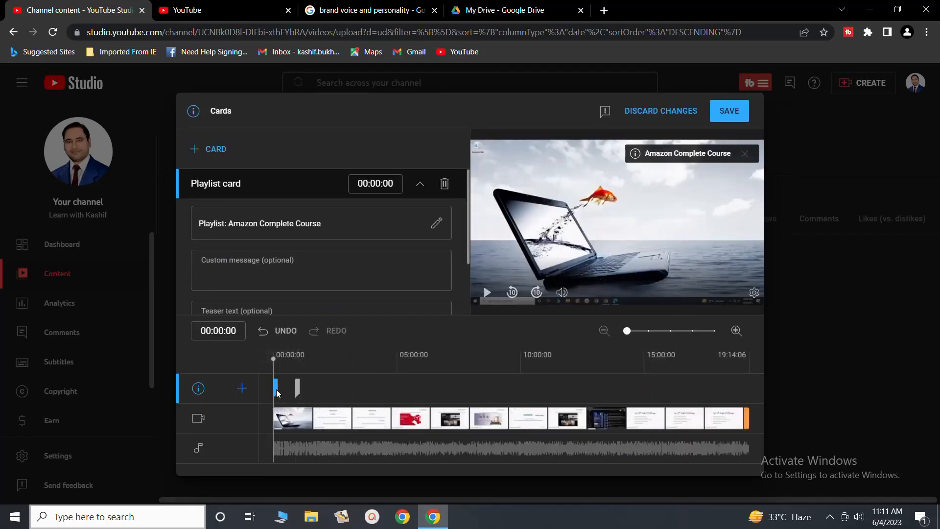
pyautogui.moveTo(276, 389); pyautogui.dragTo(367, 401)
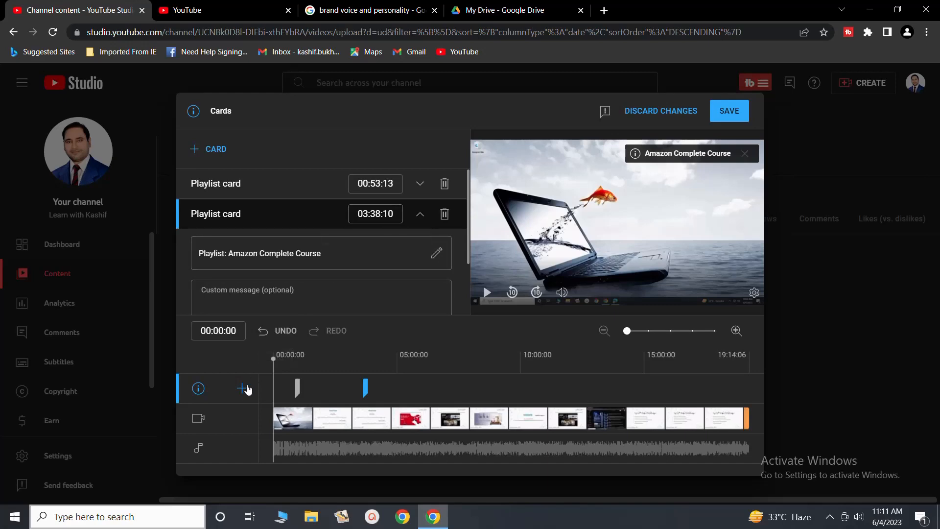
# - Add a playlist card for "Daraz Complete Course" at about 07:24:04 and shift the "Amazon Complete Course" card to about 03:54:20
pyautogui.click(242, 389)
pyautogui.click(249, 402)
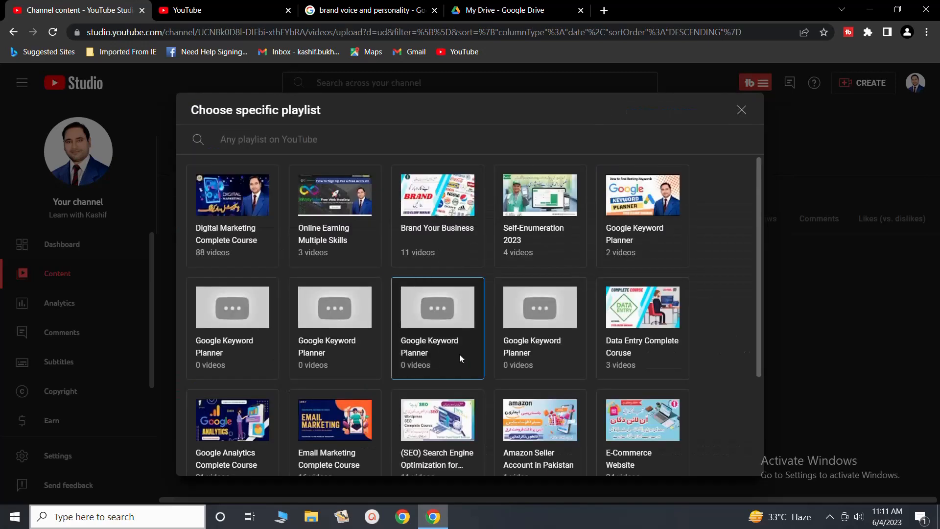
pyautogui.scroll(-3, 461, 355)
pyautogui.click(539, 397)
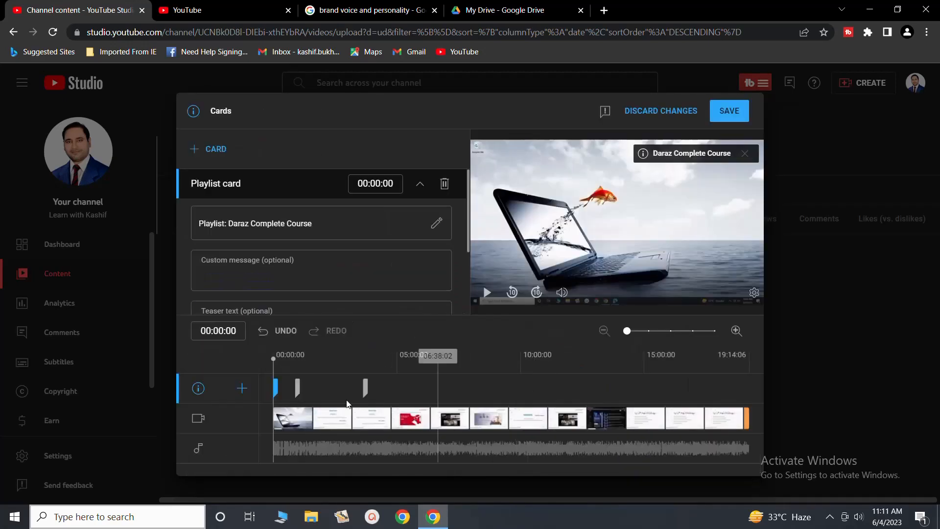
pyautogui.moveTo(274, 390); pyautogui.dragTo(458, 396)
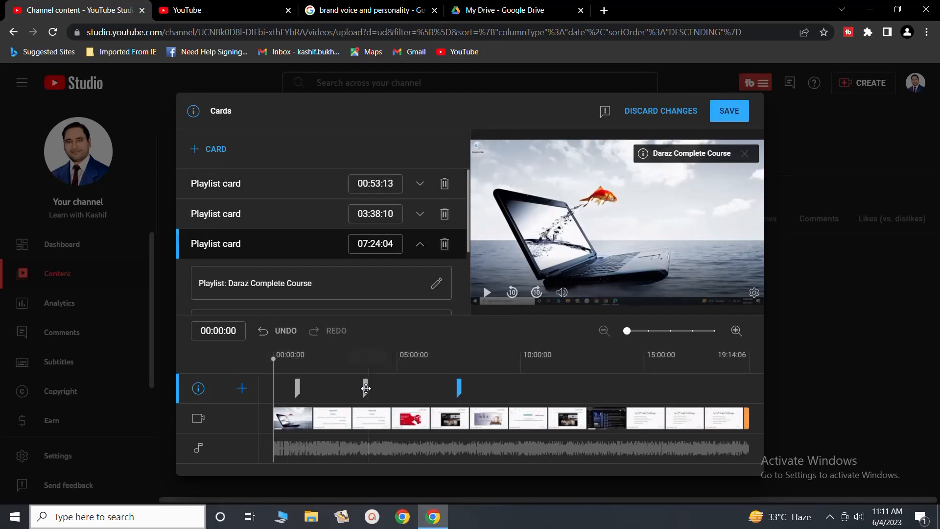
pyautogui.moveTo(365, 389); pyautogui.dragTo(372, 389)
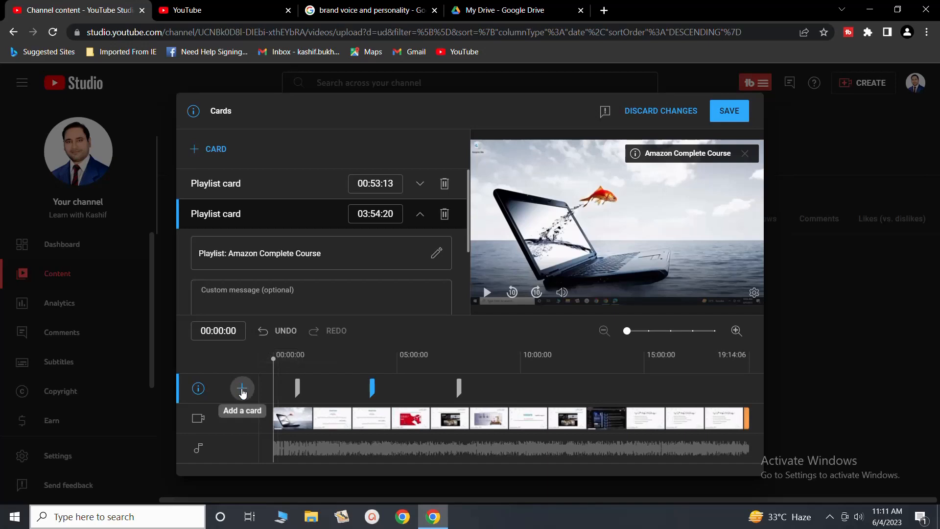
# - Add a playlist card for "Amazon Seller Account in Pakistan" and place it at about 11:09:28
pyautogui.click(242, 388)
pyautogui.click(256, 397)
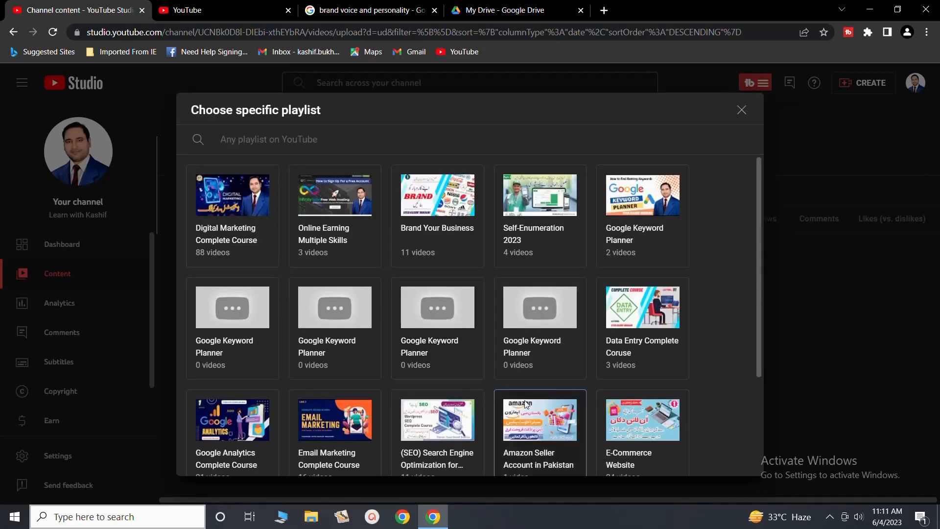
pyautogui.click(550, 410)
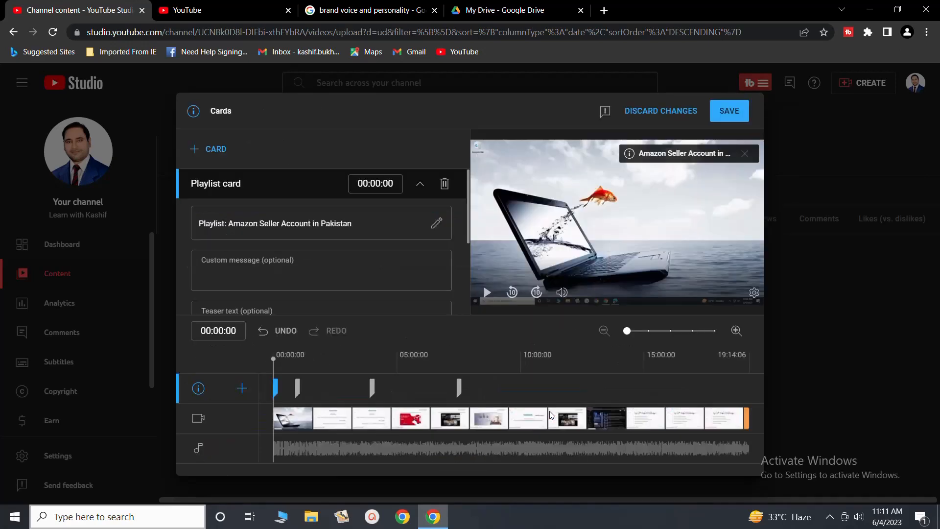
pyautogui.moveTo(416, 419); pyautogui.dragTo(553, 411)
# - Add a playlist card for "E-Commerce Website" at about 15:17:29 and save the video's cards
pyautogui.click(240, 389)
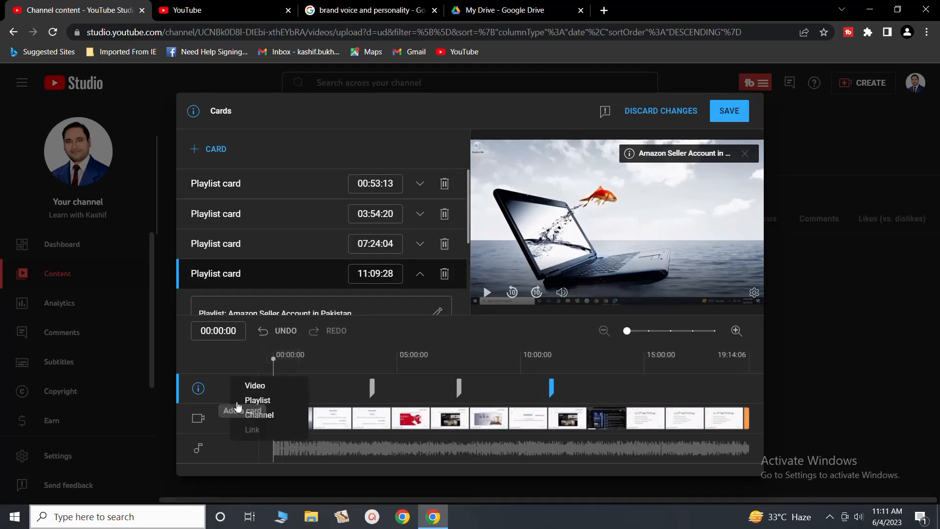
pyautogui.click(251, 400)
pyautogui.scroll(-3, 459, 368)
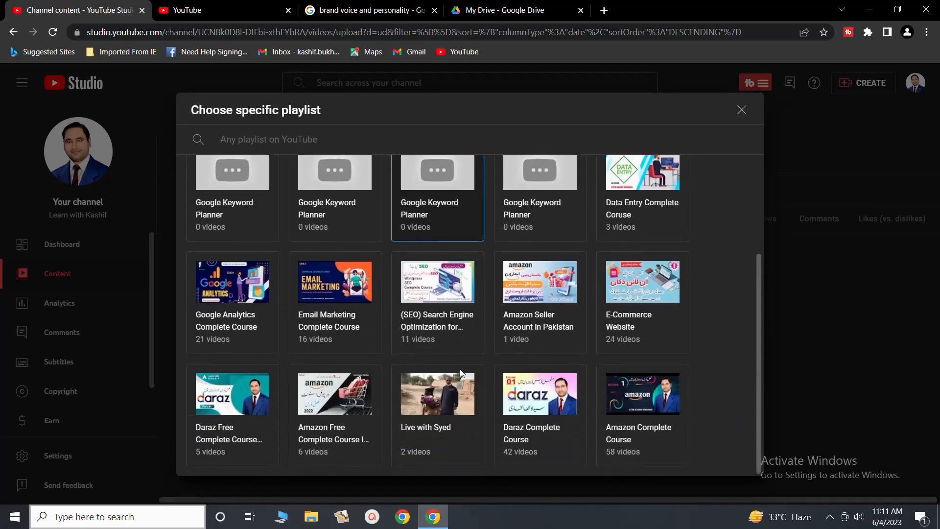
pyautogui.click(626, 292)
pyautogui.moveTo(282, 396); pyautogui.dragTo(655, 398)
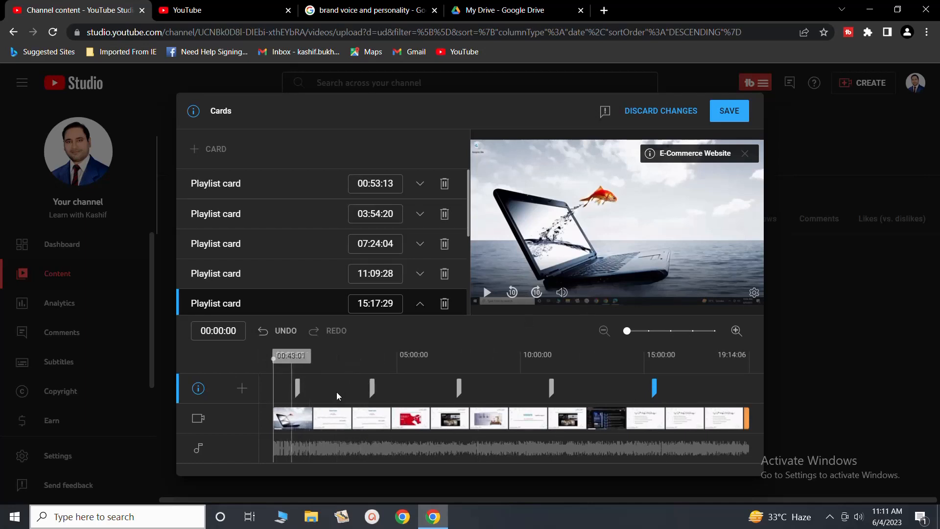
pyautogui.click(725, 117)
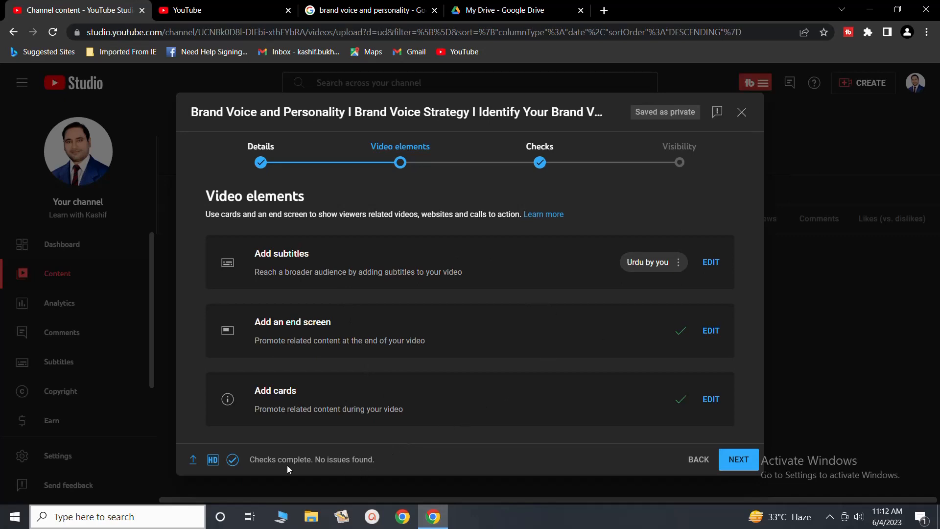
# - Continue through the Checks stage to Visibility and publish the video as Public
pyautogui.click(735, 463)
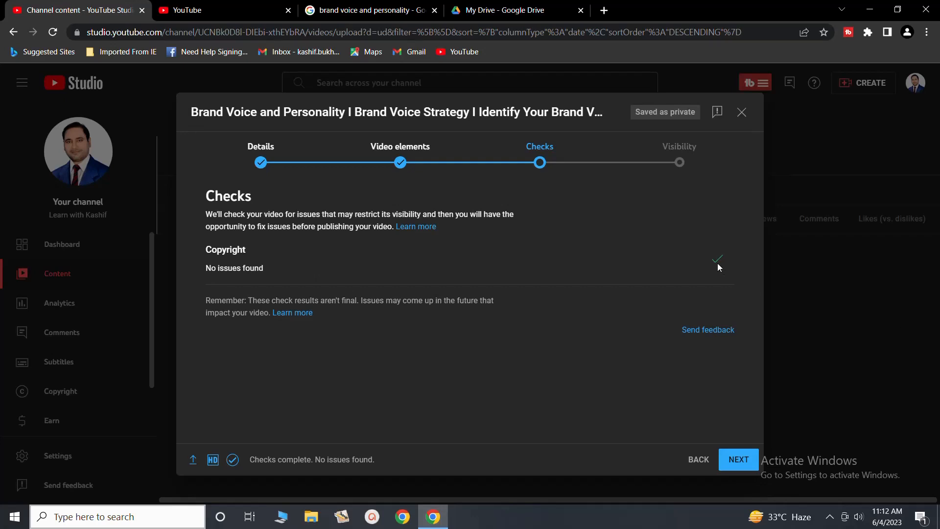
pyautogui.click(754, 461)
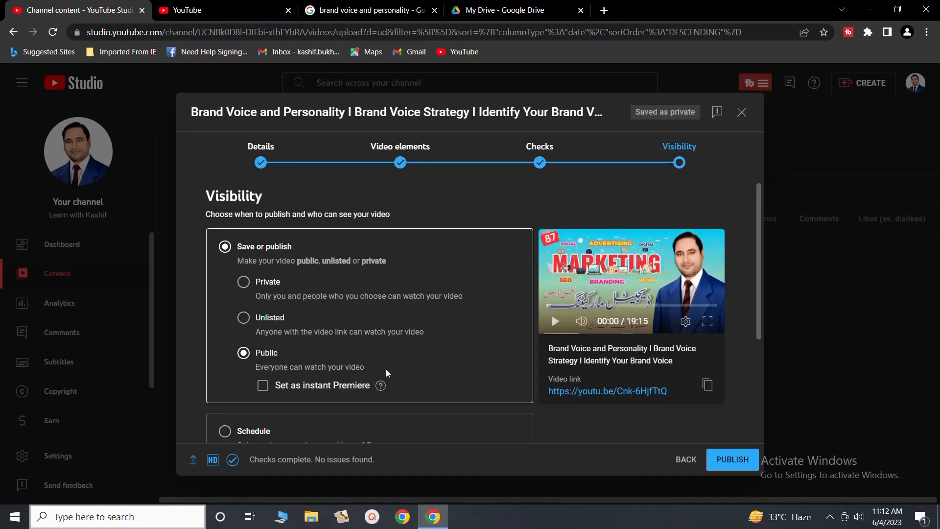
pyautogui.scroll(-1, 398, 359)
pyautogui.scroll(-2, 398, 360)
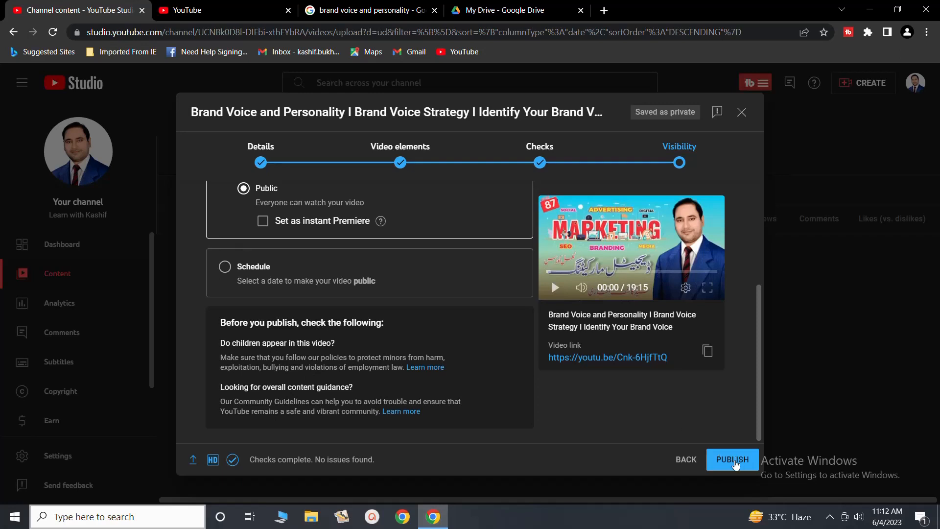
pyautogui.click(733, 460)
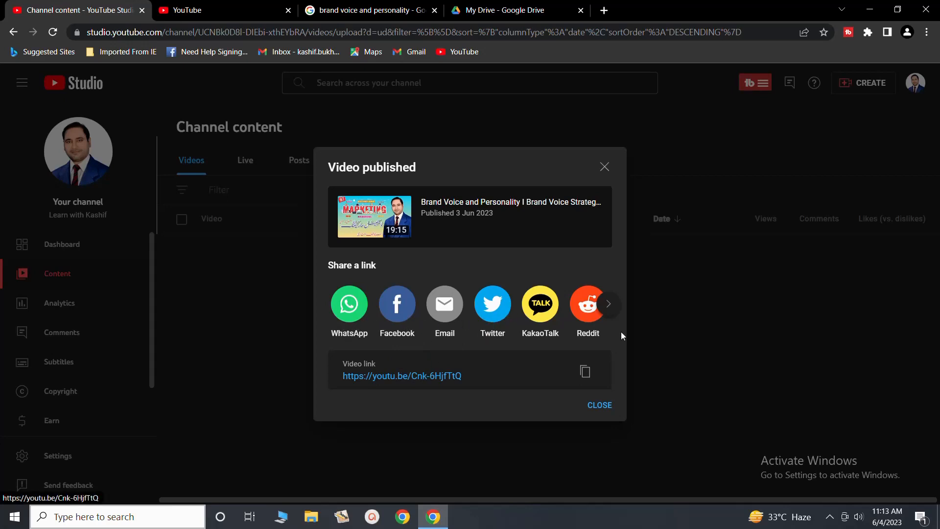
# - Close the published-video dialog and open the channel dashboard to check the latest video's performance
pyautogui.click(609, 408)
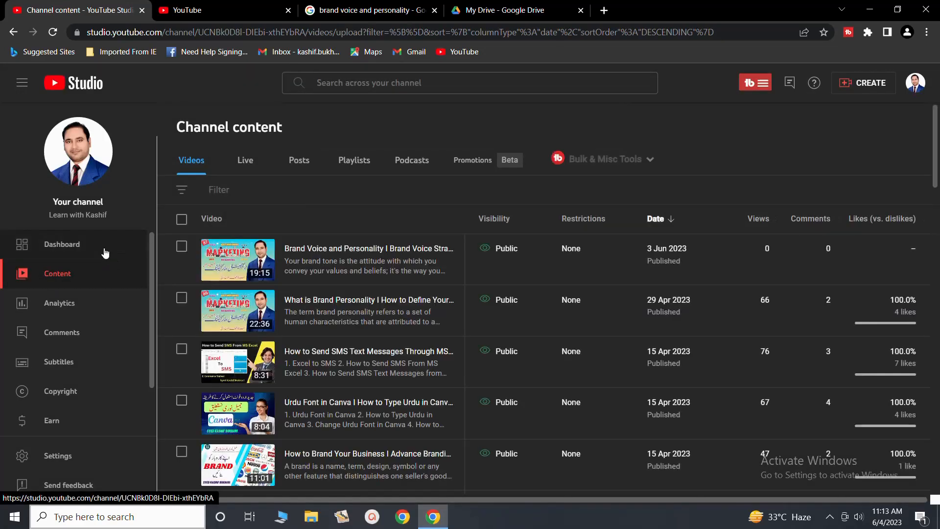
pyautogui.click(62, 244)
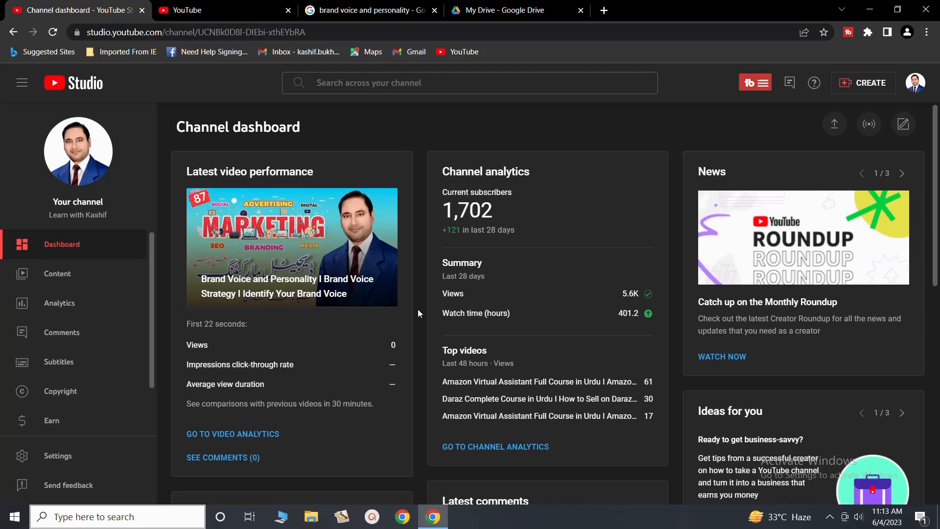
pyautogui.click(832, 516)
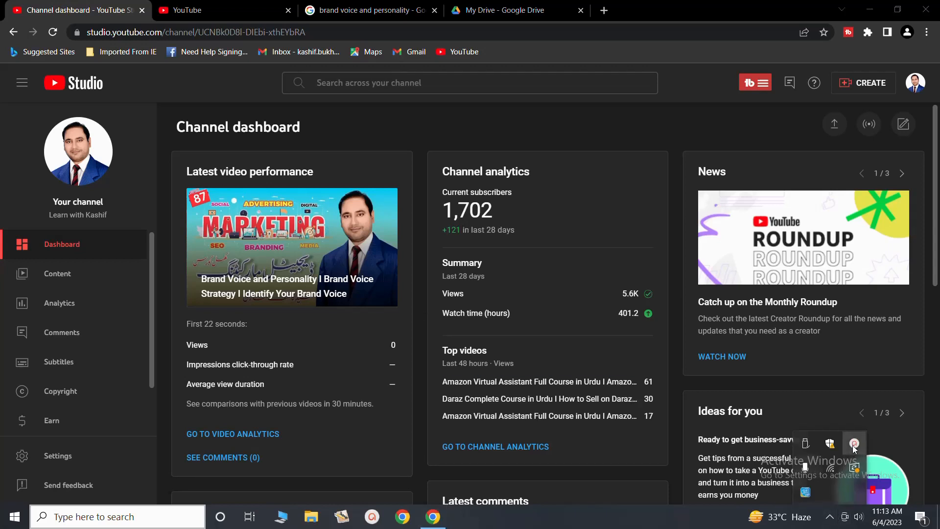